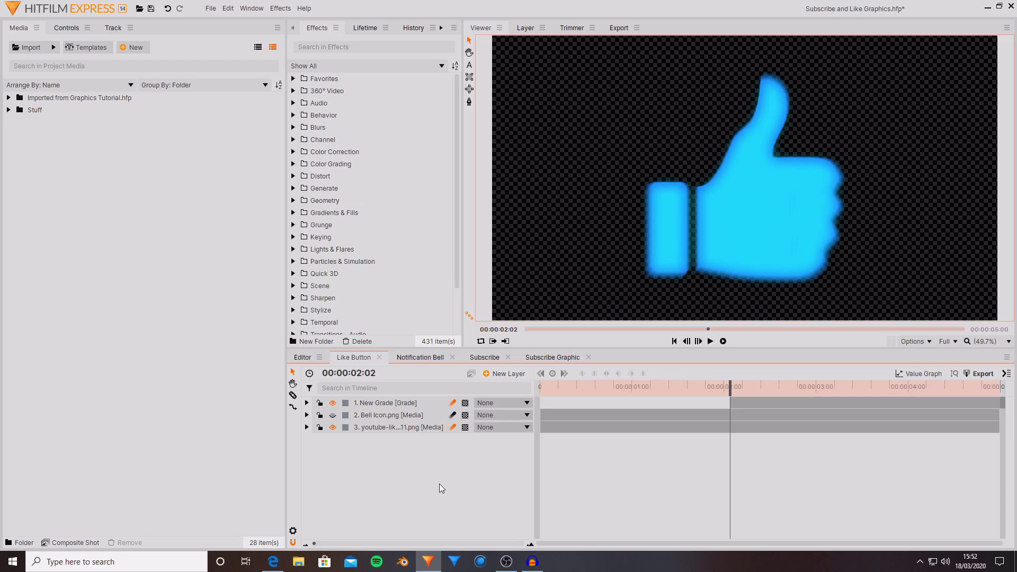
Step: Create a composite shot named "Subsribe Tutorial" using the 1080p Full HD @ 30 fps template
{"action": "left_click", "coordinate": [139, 49]}
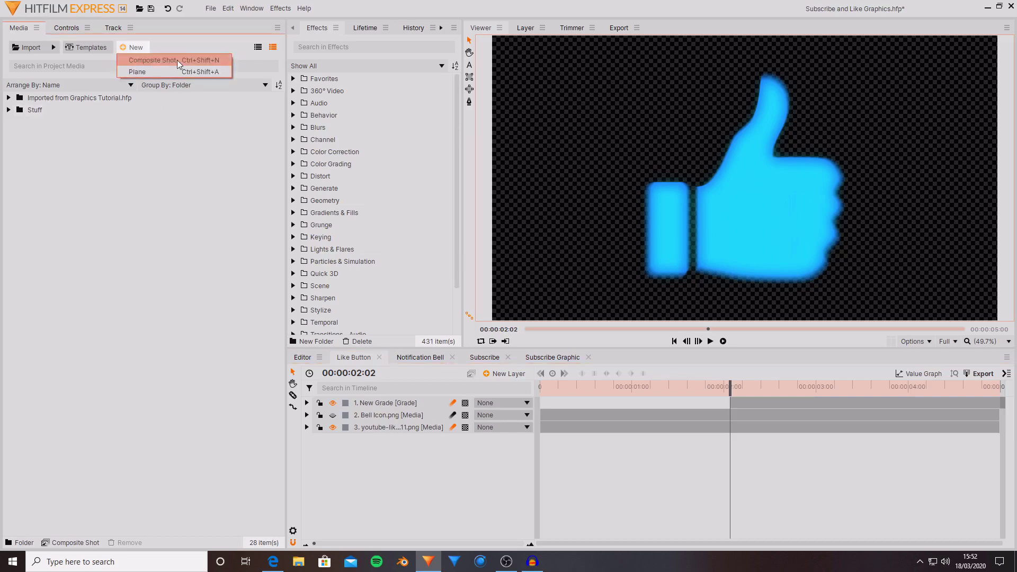
{"action": "left_click", "coordinate": [175, 57]}
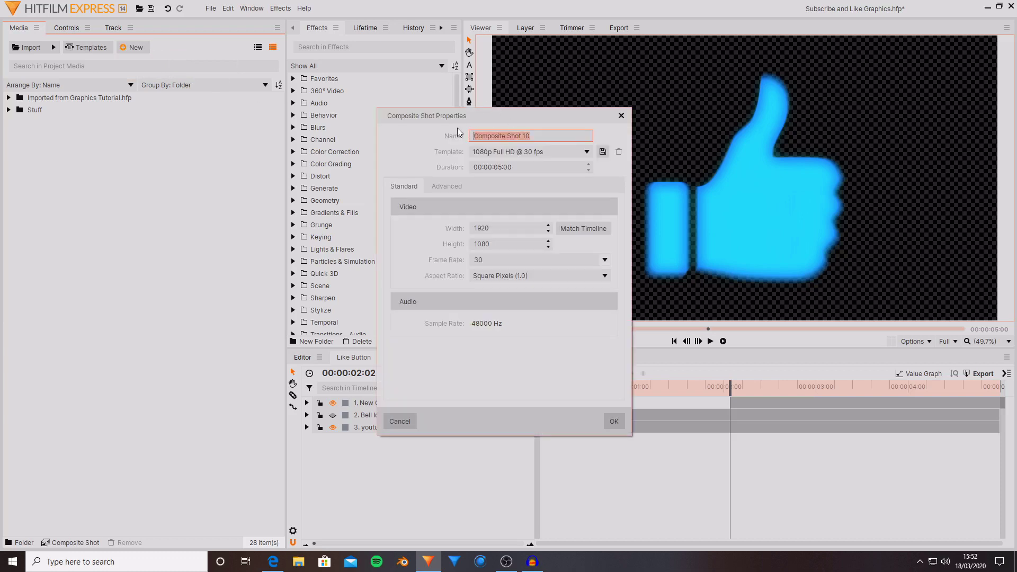
{"action": "type", "text": "Subsribe Tutorial"}
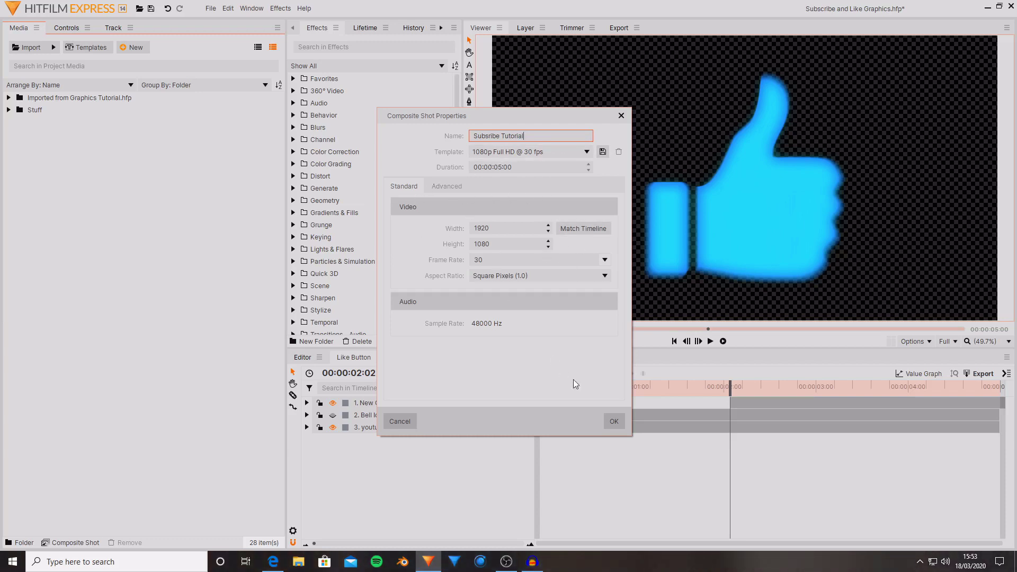
{"action": "left_click", "coordinate": [609, 416]}
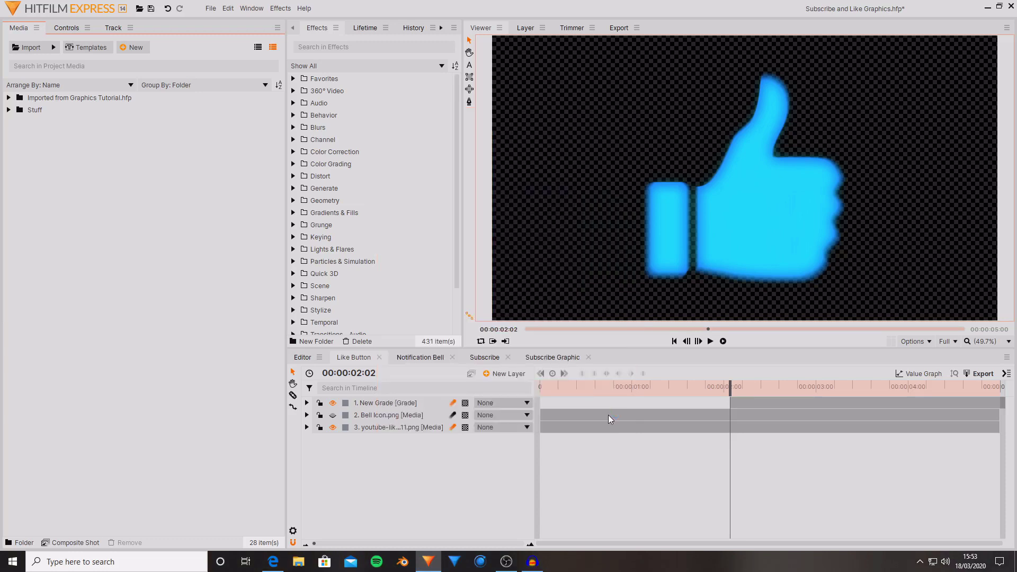
{"action": "left_click", "coordinate": [124, 276]}
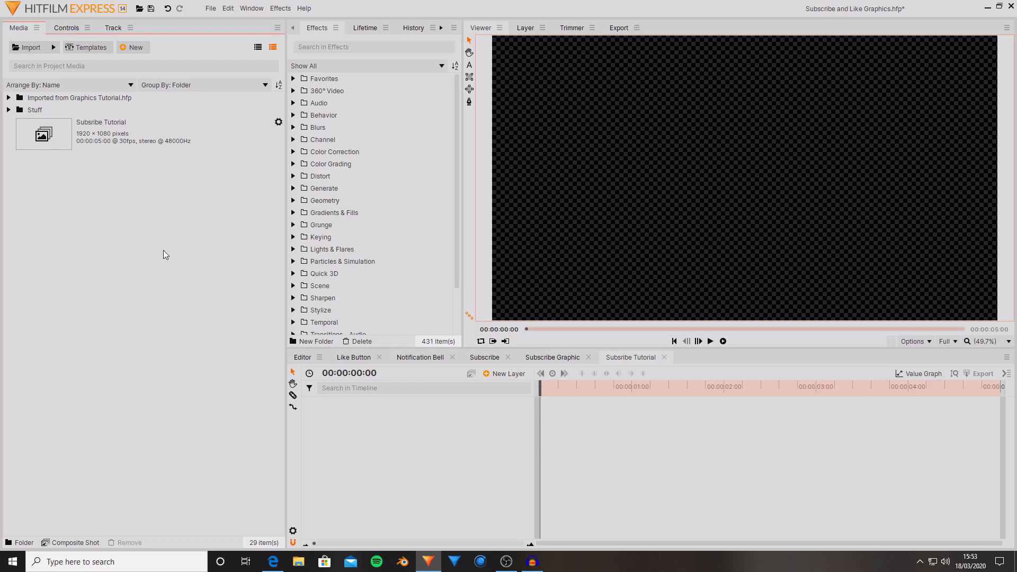
Step: Add a white plane layer named "Plane White 1920x1080" to the composite shot
{"action": "left_click", "coordinate": [512, 377]}
{"action": "left_click", "coordinate": [511, 386]}
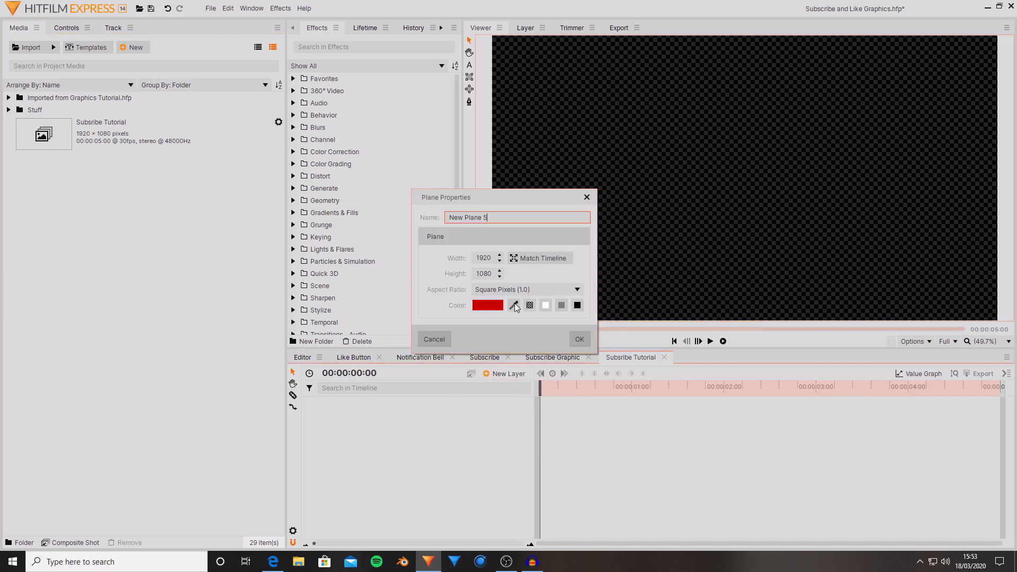
{"action": "left_click_drag", "start_coordinate": [503, 217], "coordinate": [395, 199]}
{"action": "type", "text": "Plane!"}
{"action": "left_click", "coordinate": [546, 305]}
{"action": "type", "text": "White 1920x1080"}
{"action": "left_click", "coordinate": [583, 340]}
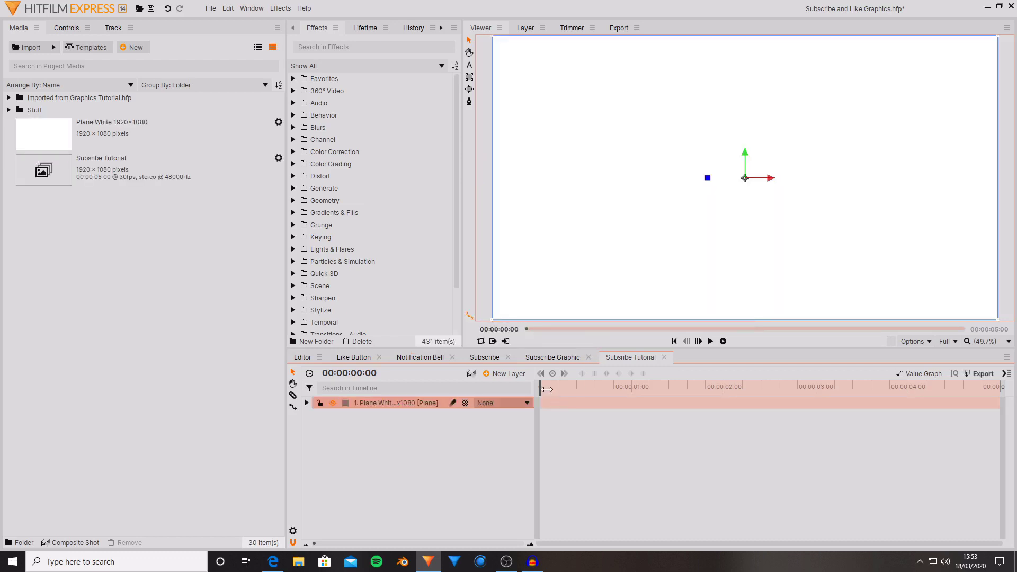
{"action": "left_click", "coordinate": [419, 429]}
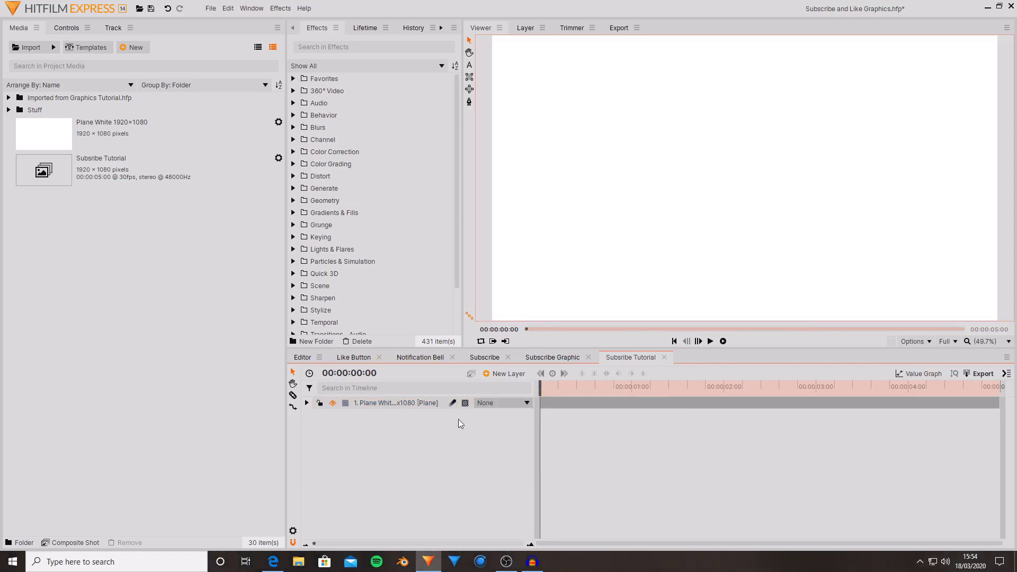
Step: Apply the Fill Color effect to the white plane layer and expand its settings
{"action": "left_click", "coordinate": [423, 404]}
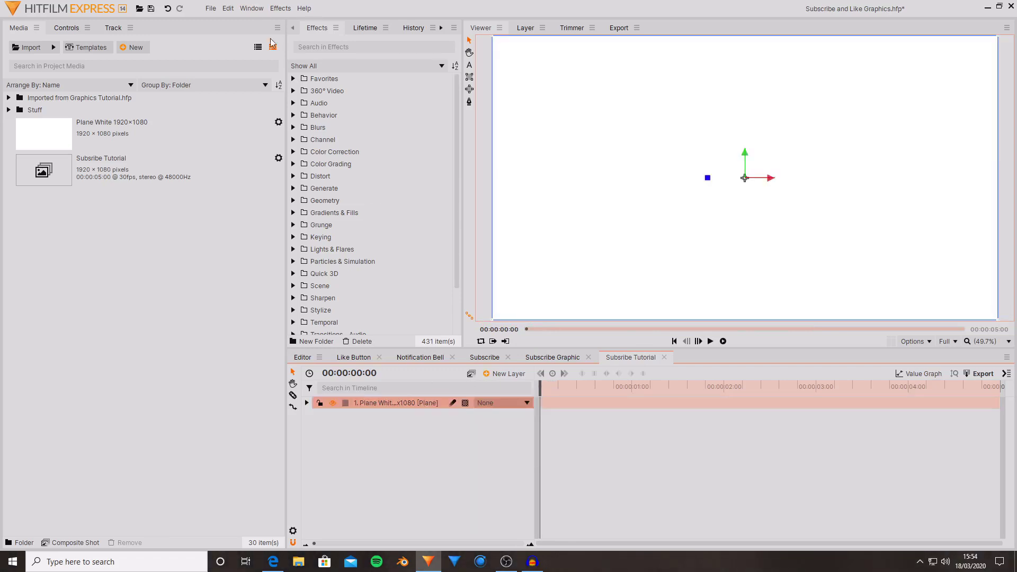
{"action": "left_click", "coordinate": [320, 47]}
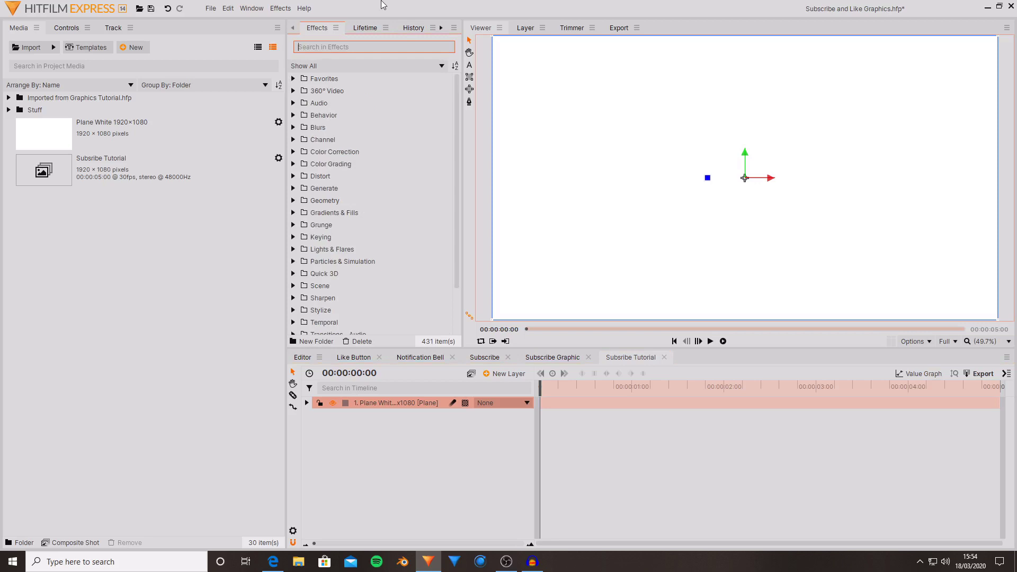
{"action": "type", "text": "Fill"}
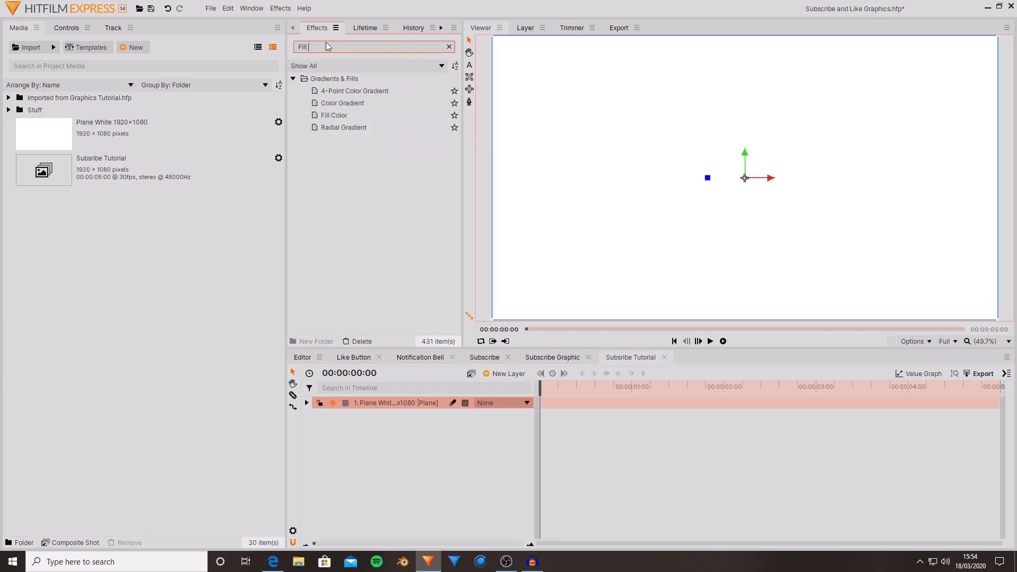
{"action": "left_click_drag", "start_coordinate": [333, 121], "coordinate": [402, 408]}
{"action": "left_click", "coordinate": [66, 27]}
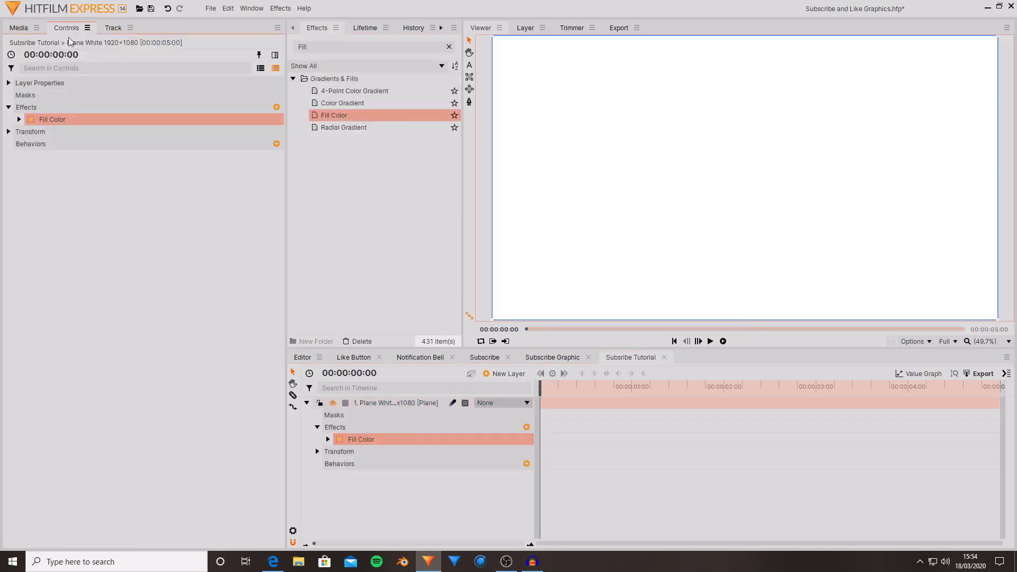
{"action": "left_click", "coordinate": [19, 120]}
Step: Try blue and yellow fill colors on the plane and lower the Blend Amount to 40%
{"action": "left_click", "coordinate": [278, 136]}
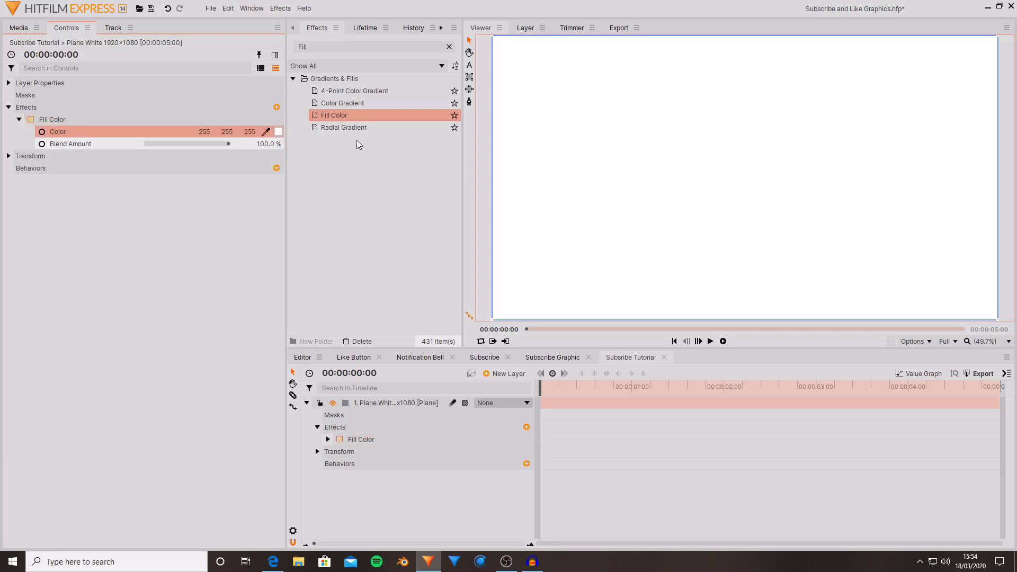
{"action": "left_click", "coordinate": [278, 135]}
{"action": "left_click_drag", "start_coordinate": [559, 208], "coordinate": [526, 191]}
{"action": "left_click", "coordinate": [595, 385]}
{"action": "left_click", "coordinate": [249, 218]}
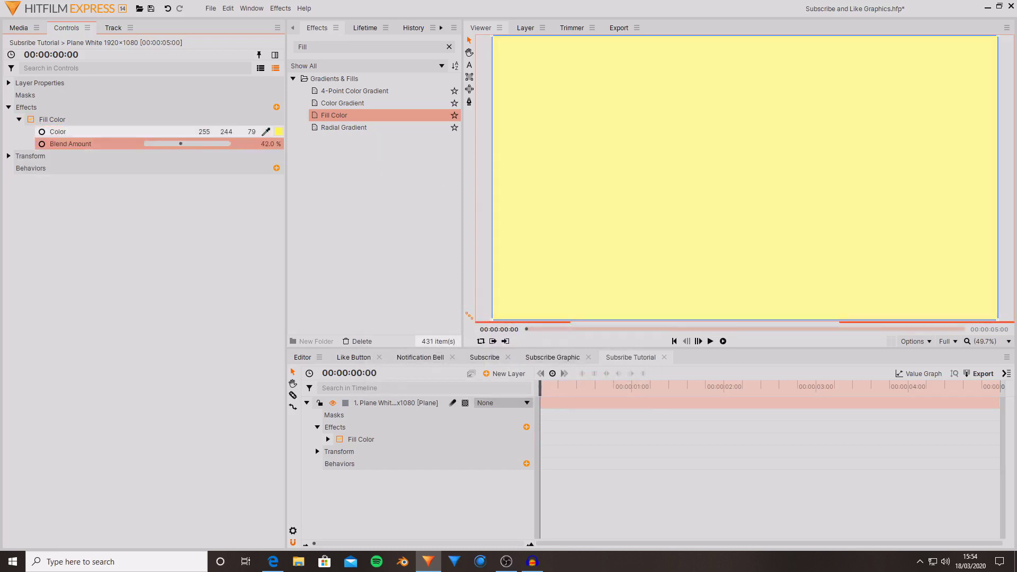
{"action": "left_click_drag", "start_coordinate": [228, 144], "coordinate": [158, 144]}
{"action": "left_click_drag", "start_coordinate": [270, 144], "coordinate": [271, 147]}
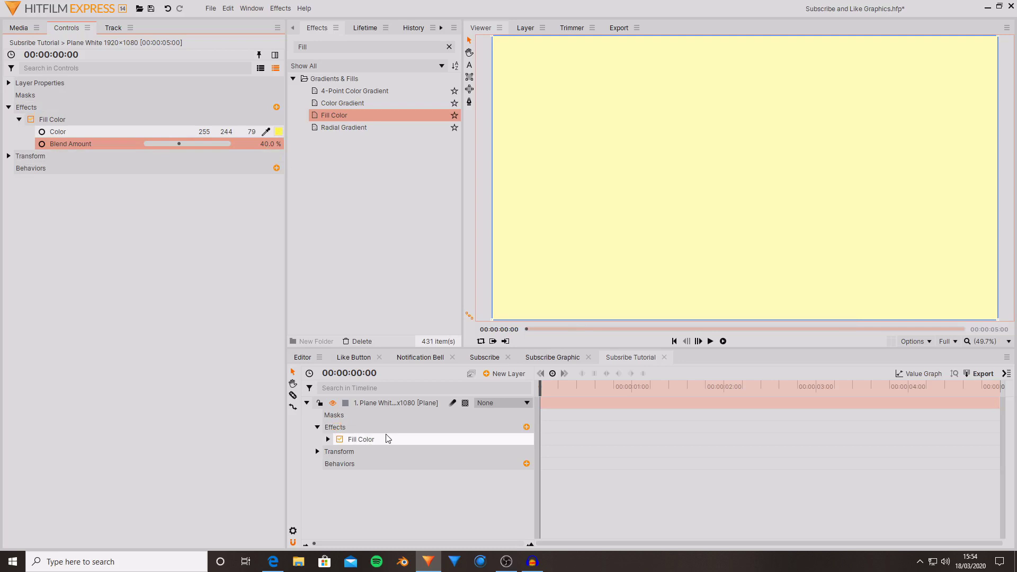
Step: Reset the plane's fill color to white and its Blend Amount to 100%
{"action": "left_click", "coordinate": [279, 131]}
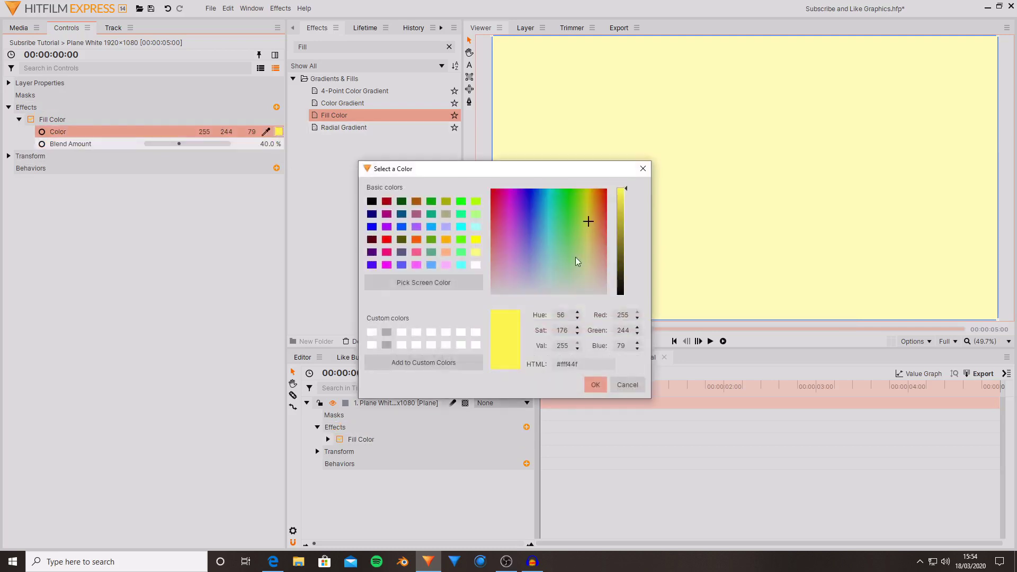
{"action": "left_click_drag", "start_coordinate": [575, 256], "coordinate": [624, 329]}
{"action": "left_click", "coordinate": [595, 378]}
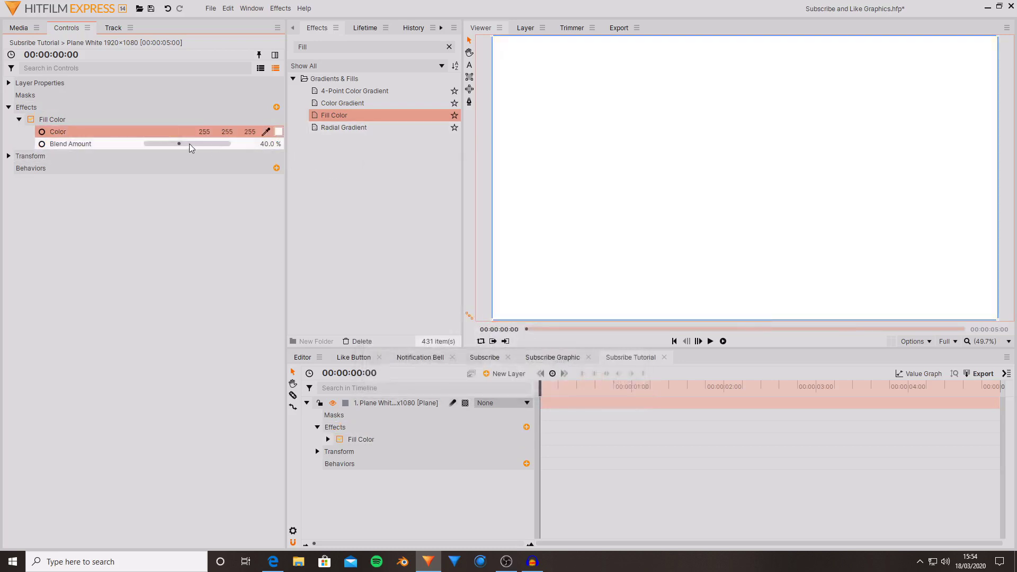
{"action": "left_click_drag", "start_coordinate": [189, 144], "coordinate": [320, 160]}
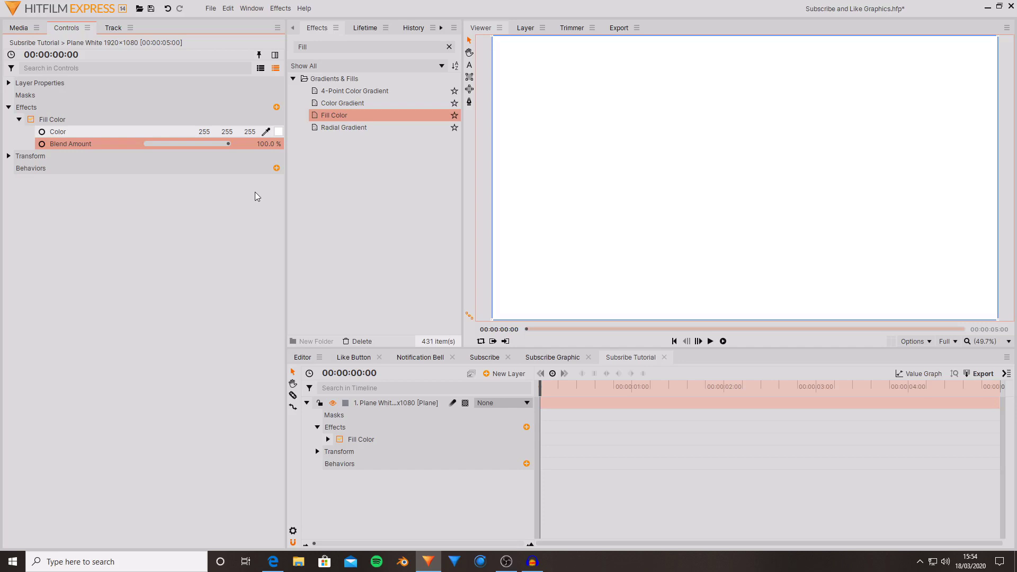
{"action": "left_click", "coordinate": [237, 180]}
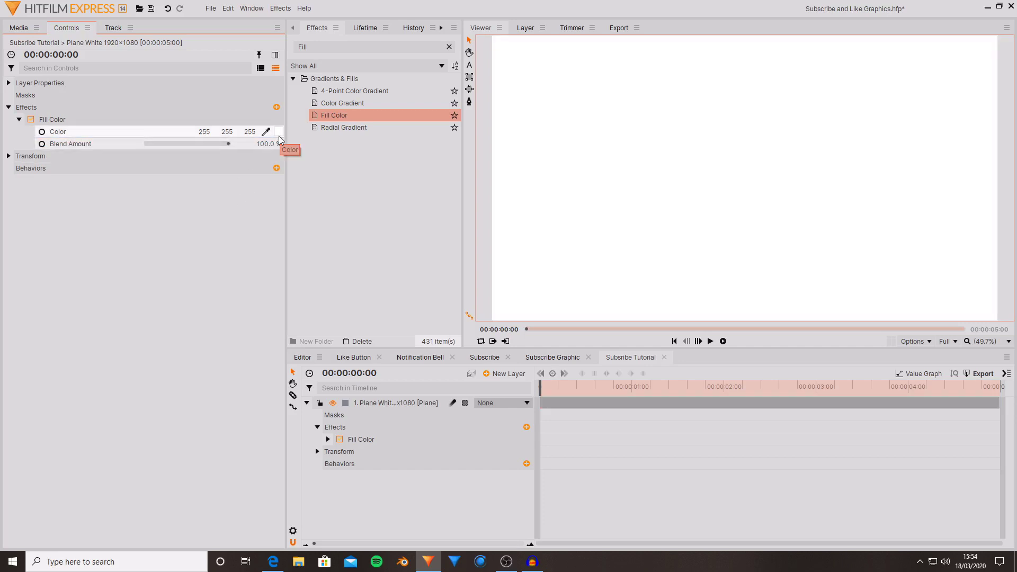
Step: Set the plane's fill color to dark red #bc0003
{"action": "left_click", "coordinate": [127, 134]}
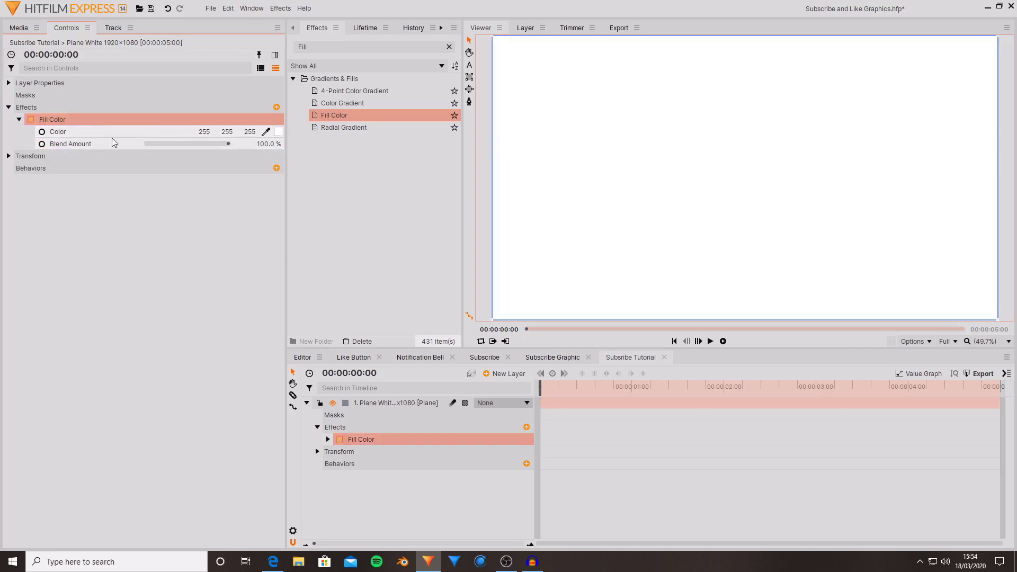
{"action": "left_click", "coordinate": [282, 132]}
{"action": "left_click", "coordinate": [280, 131]}
{"action": "left_click_drag", "start_coordinate": [574, 202], "coordinate": [489, 188]}
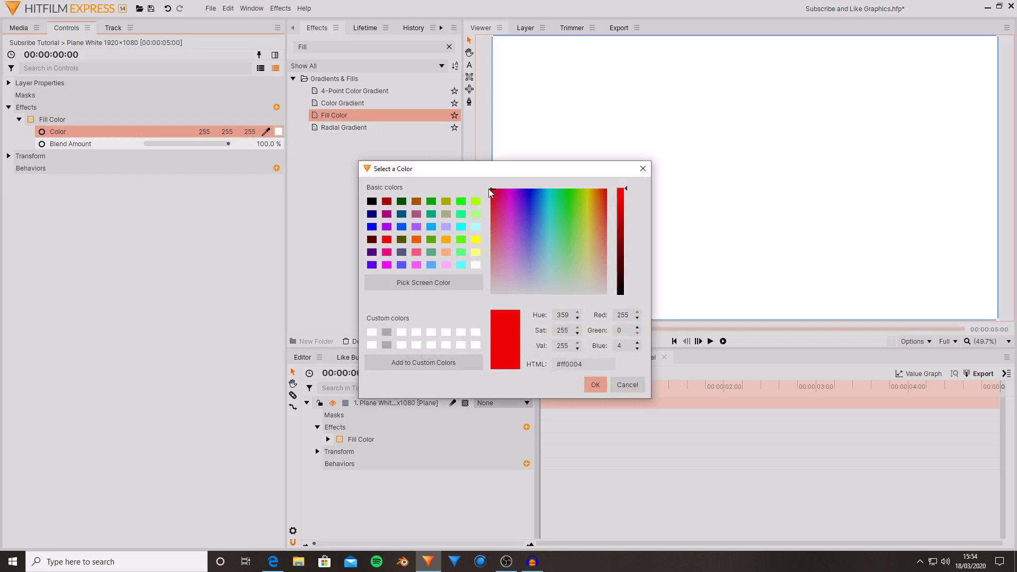
{"action": "left_click", "coordinate": [618, 215]}
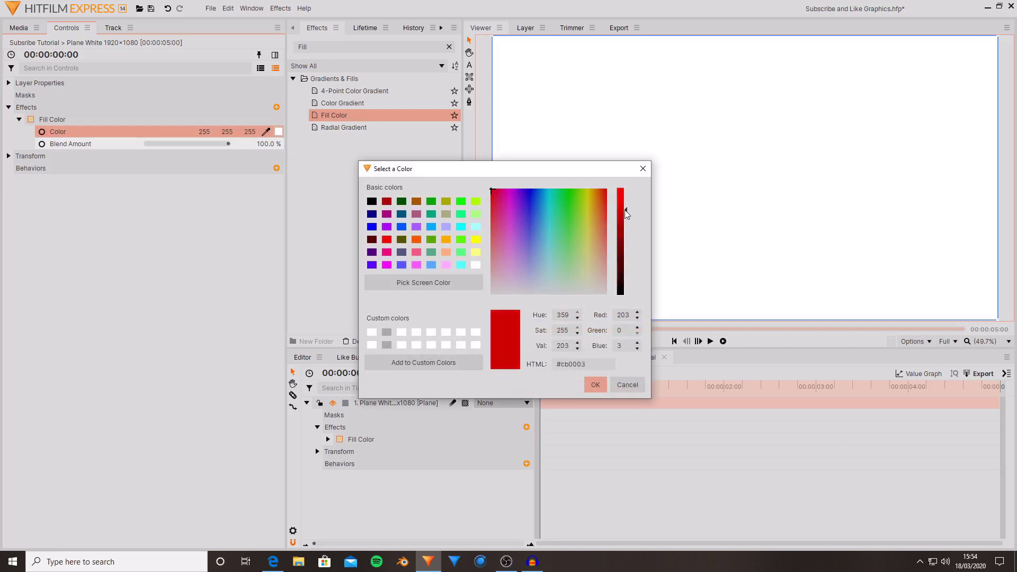
{"action": "left_click", "coordinate": [595, 384]}
{"action": "left_click", "coordinate": [96, 247]}
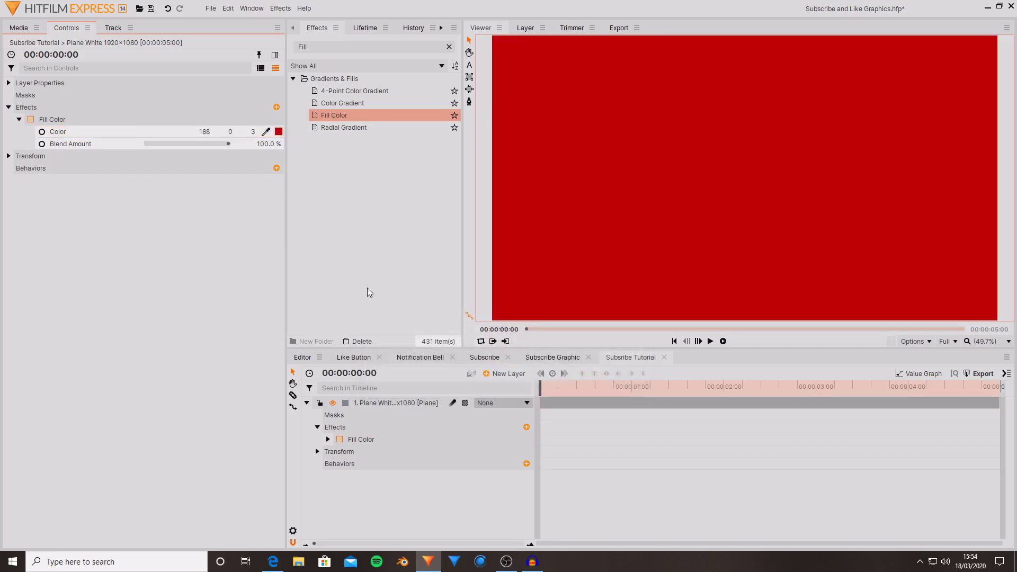
Step: Add a text layer above the red plane with the text "SUBSCIRBE"
{"action": "left_click", "coordinate": [378, 407]}
{"action": "left_click", "coordinate": [421, 492]}
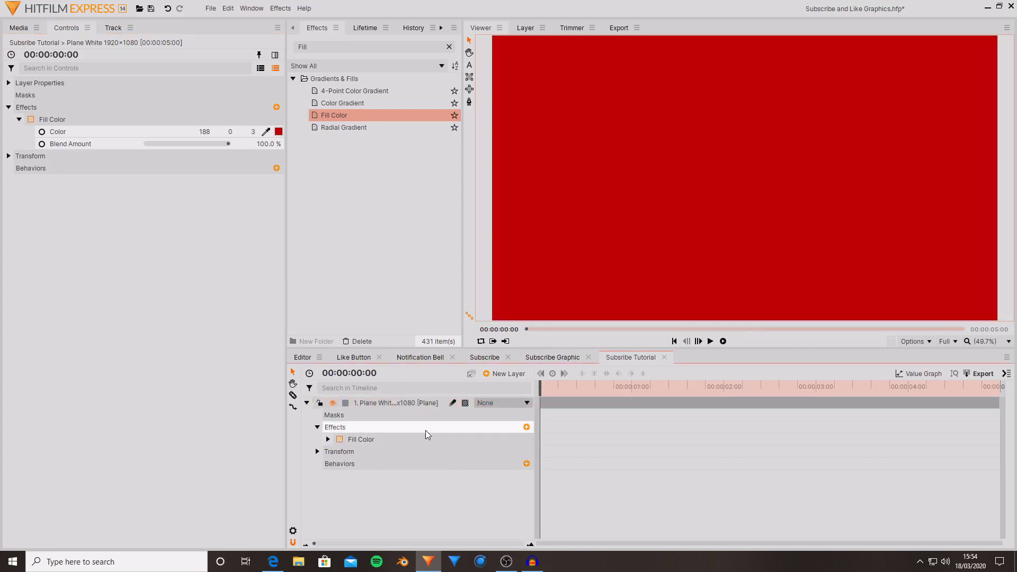
{"action": "left_click", "coordinate": [371, 408]}
{"action": "left_click", "coordinate": [505, 374]}
{"action": "left_click", "coordinate": [539, 399]}
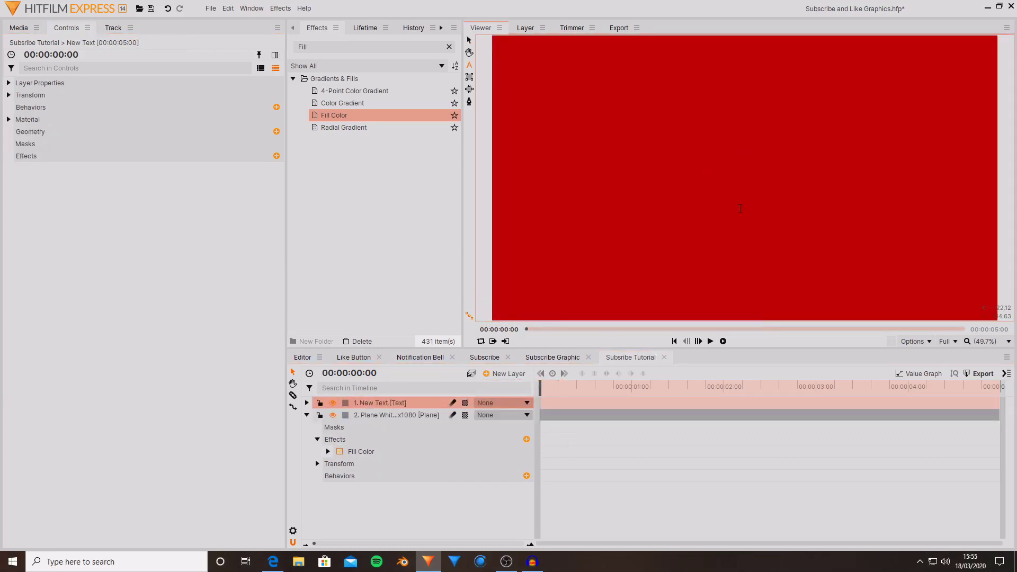
{"action": "type", "text": "SUBS CIRBE"}
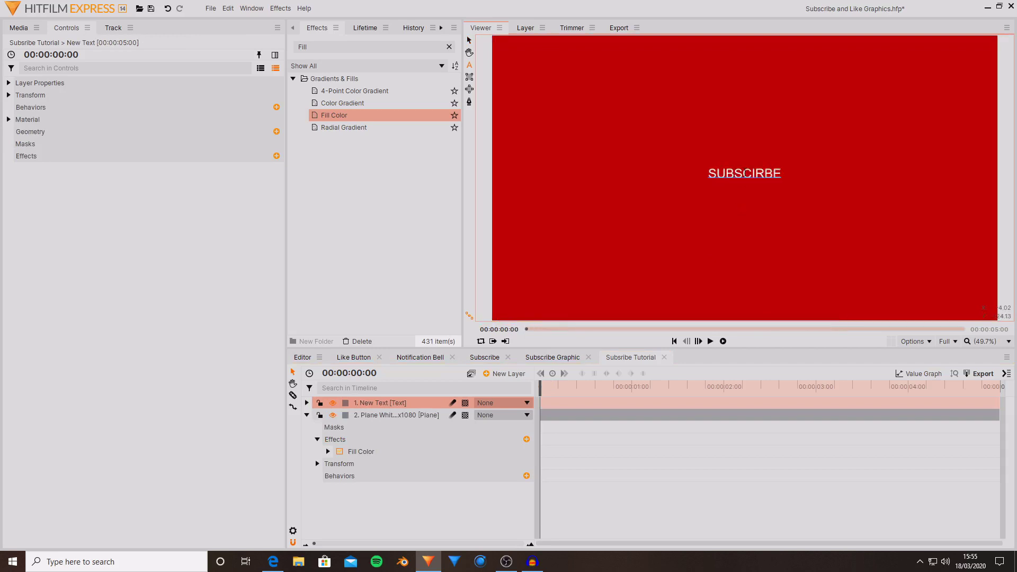
Step: Select all of the SUBSCIRBE text and set its font size to 100
{"action": "key", "text": "ctrl+a"}
{"action": "left_click", "coordinate": [410, 28]}
{"action": "left_click_drag", "start_coordinate": [341, 88], "coordinate": [376, 88]}
{"action": "key", "text": "BackSpace"}
{"action": "key", "text": "BackSpace"}
{"action": "key", "text": "BackSpace"}
{"action": "type", "text": "100"}
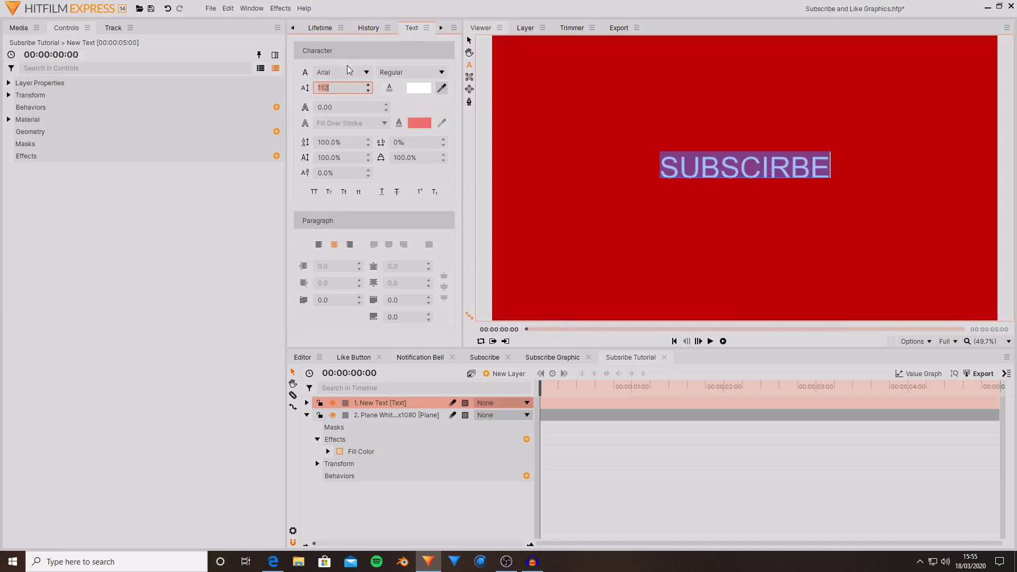
{"action": "key", "text": "Return"}
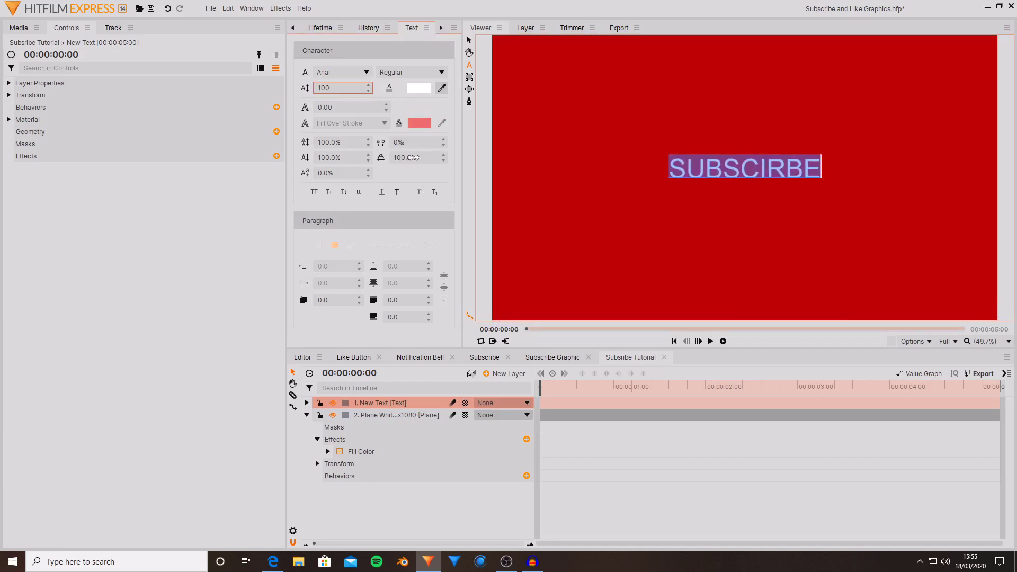
Step: Change the SUBSCIRBE text's font to the bold "Diamond Hea" typeface
{"action": "left_click", "coordinate": [345, 73]}
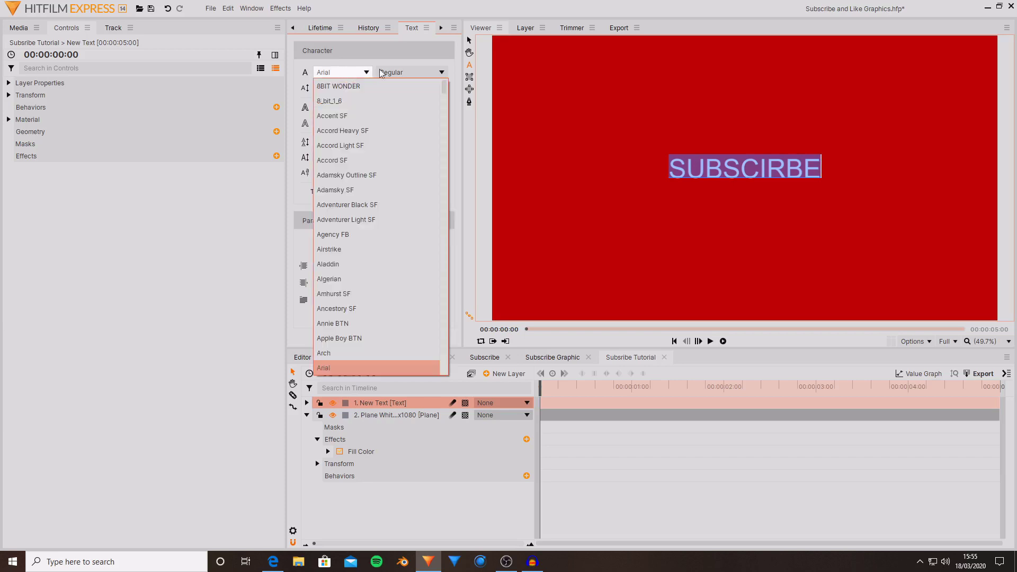
{"action": "scroll", "coordinate": [362, 159], "scroll_direction": "down", "scroll_amount": 10}
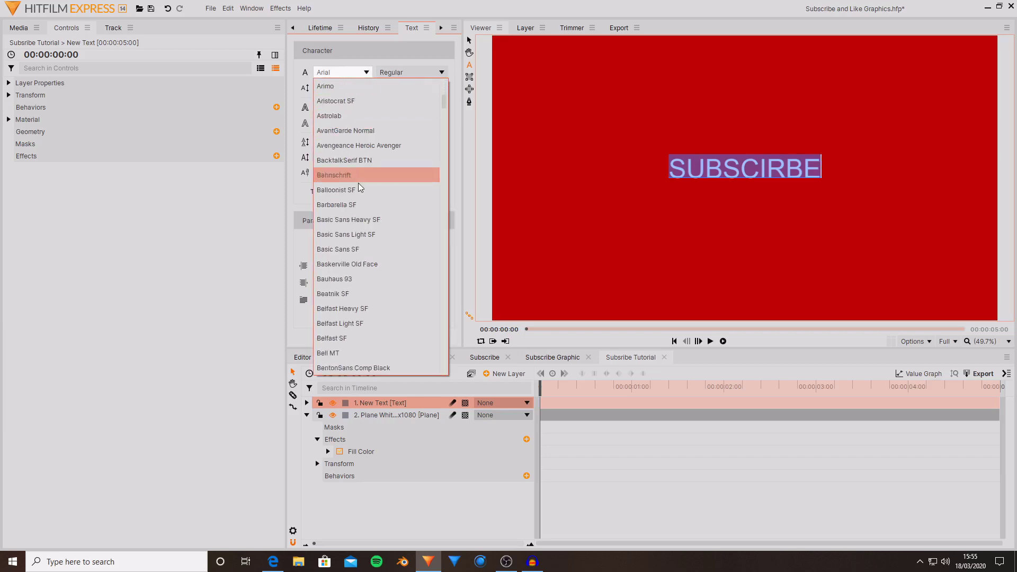
{"action": "left_click", "coordinate": [358, 183]}
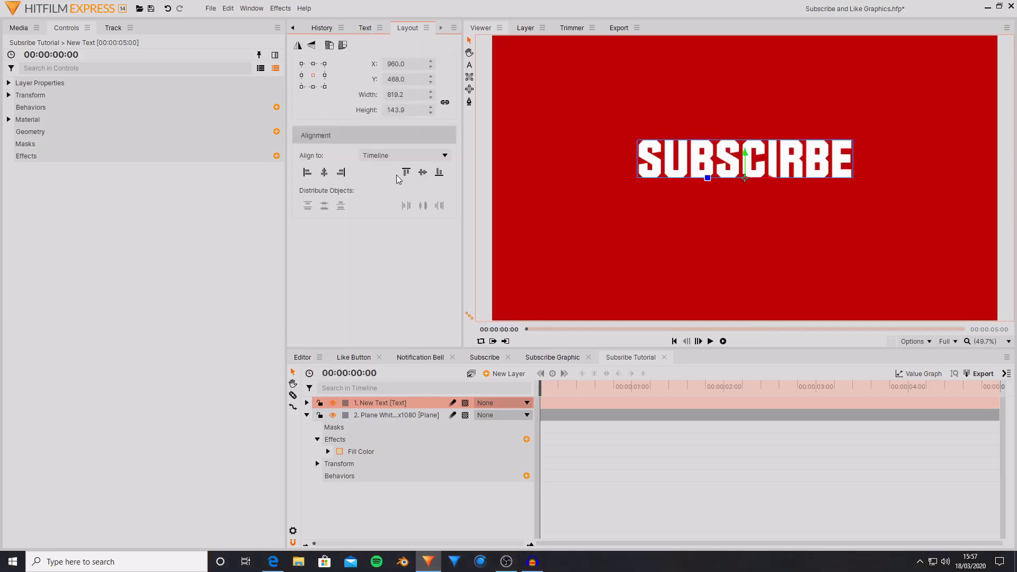
Step: Align the SUBSCIRBE text to the vertical center of the timeline frame
{"action": "left_click", "coordinate": [365, 27]}
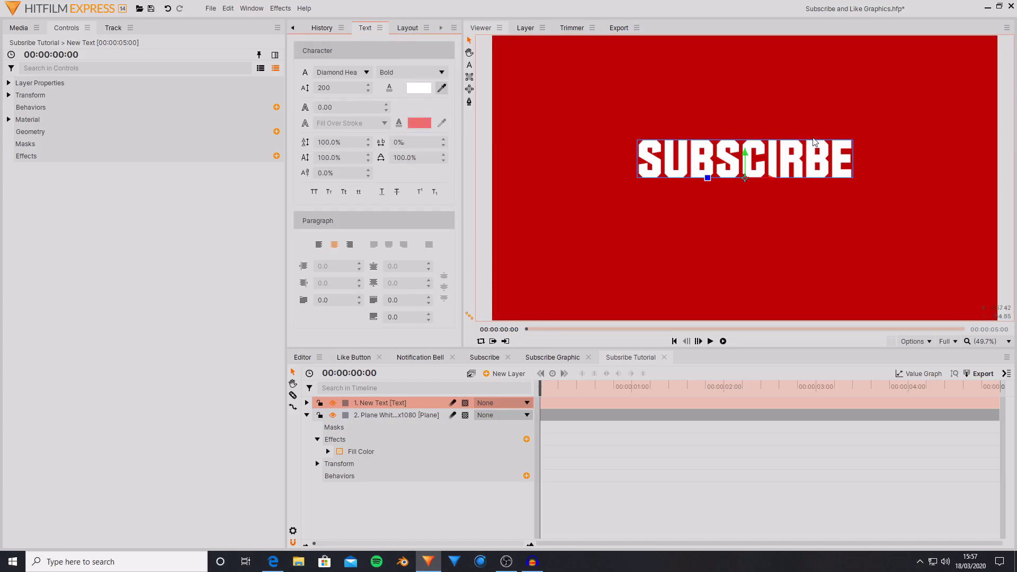
{"action": "left_click", "coordinate": [408, 30]}
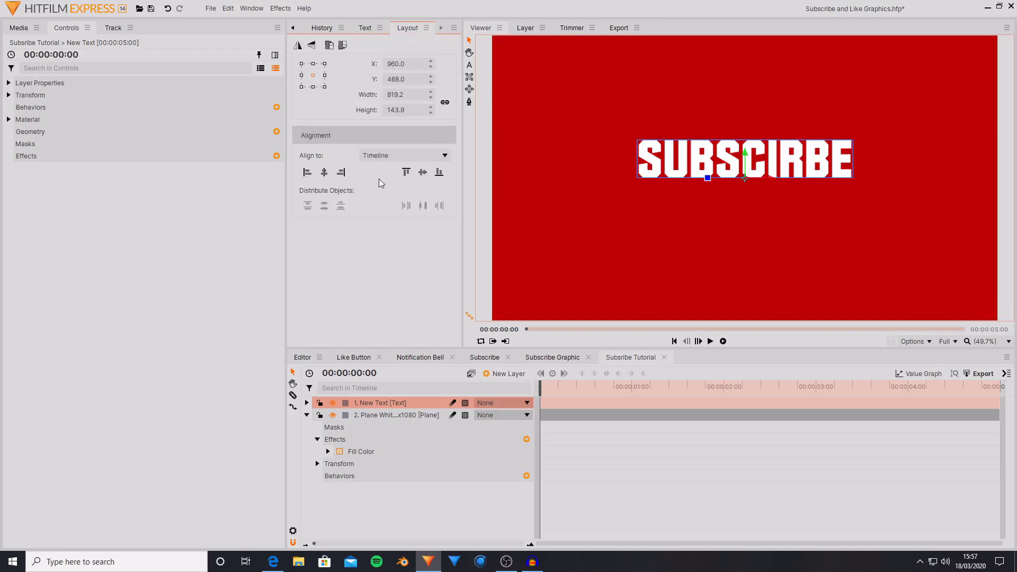
{"action": "left_click", "coordinate": [422, 173]}
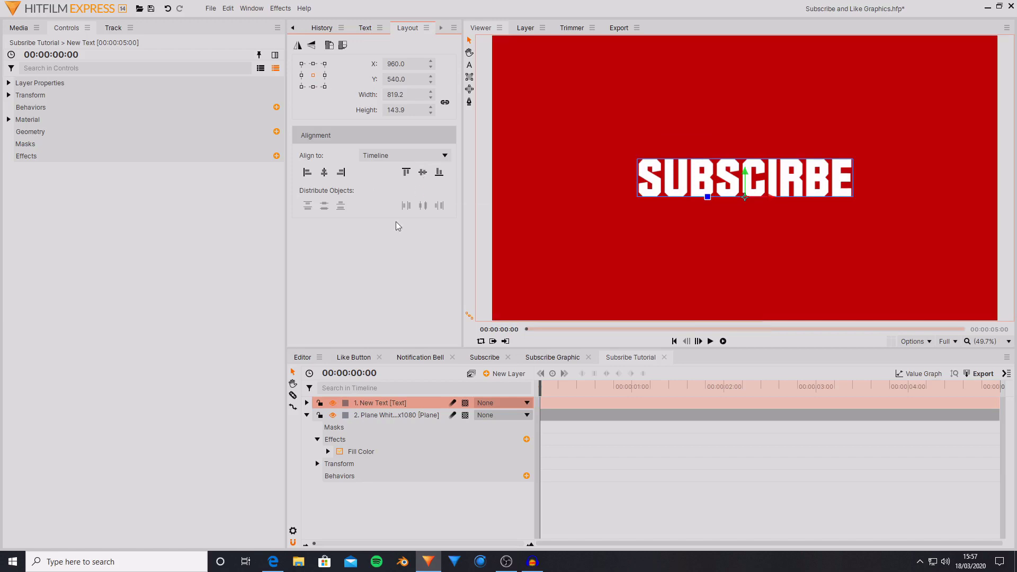
{"action": "left_click", "coordinate": [169, 320]}
Step: Shrink the red plane to a banner about 1005 by 227 px around the SUBSCIRBE text
{"action": "left_click", "coordinate": [408, 415]}
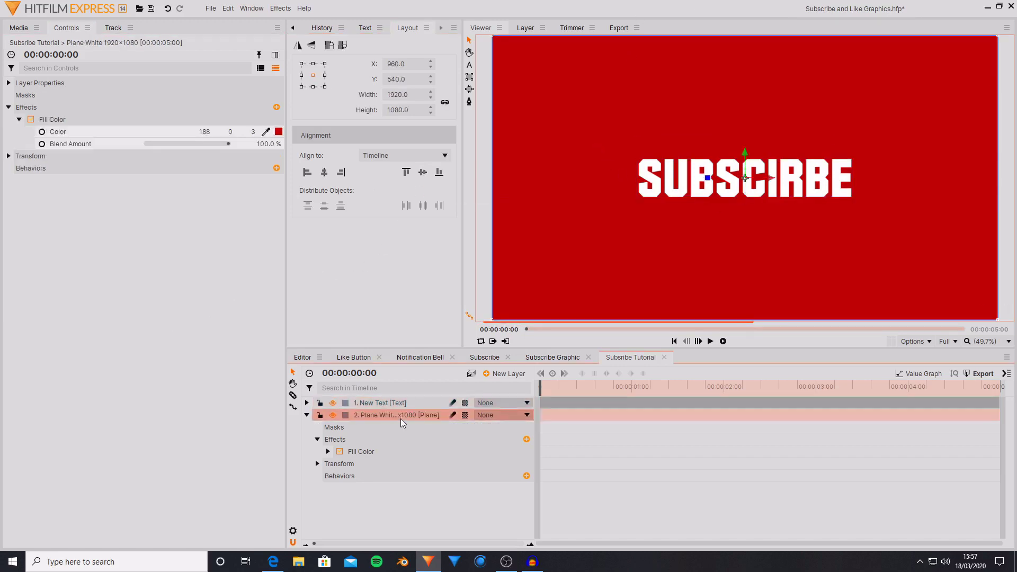
{"action": "left_click", "coordinate": [410, 404]}
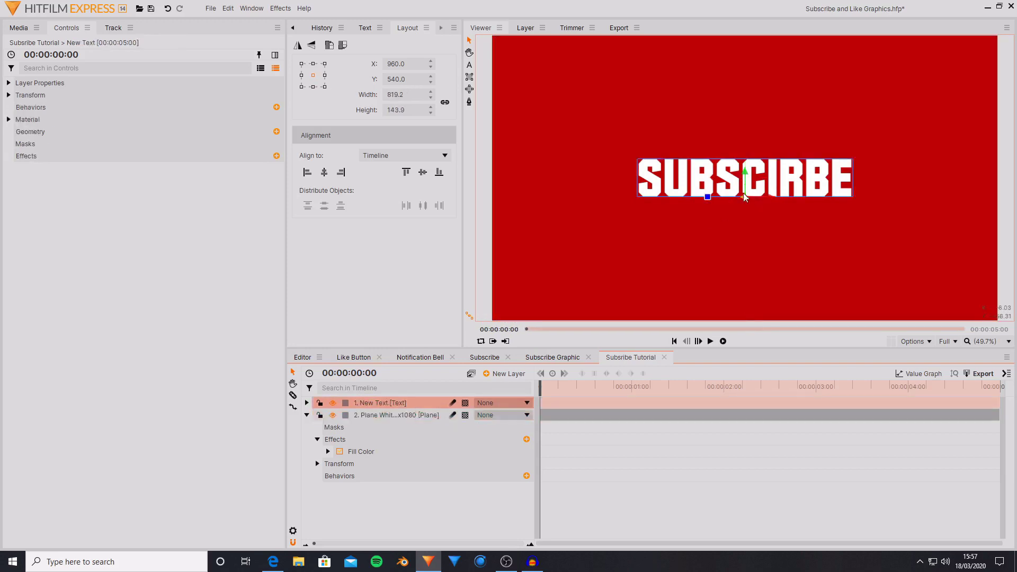
{"action": "left_click", "coordinate": [755, 139]}
{"action": "scroll", "coordinate": [554, 102], "scroll_direction": "down", "scroll_amount": 1}
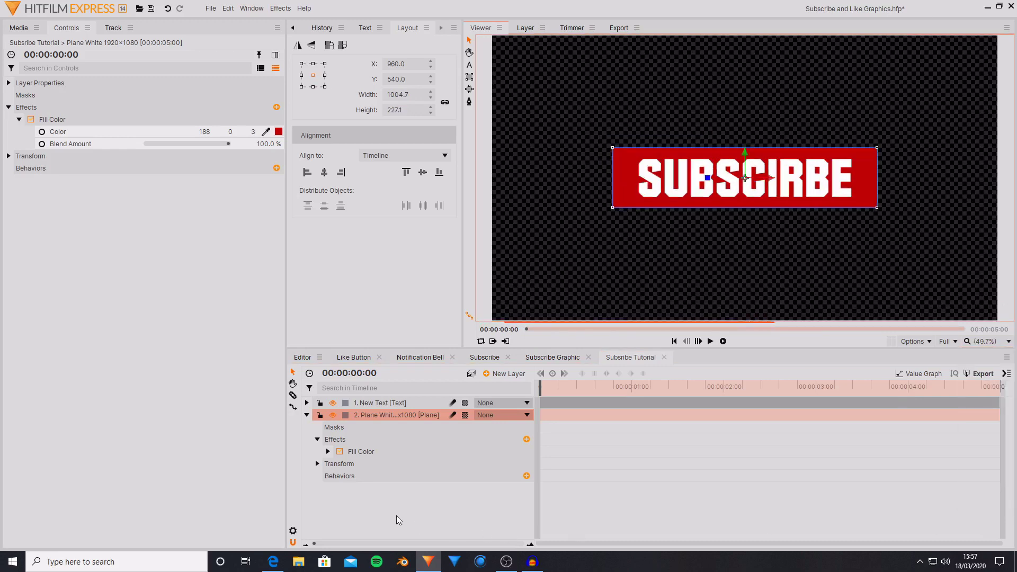
{"action": "left_click", "coordinate": [396, 516]}
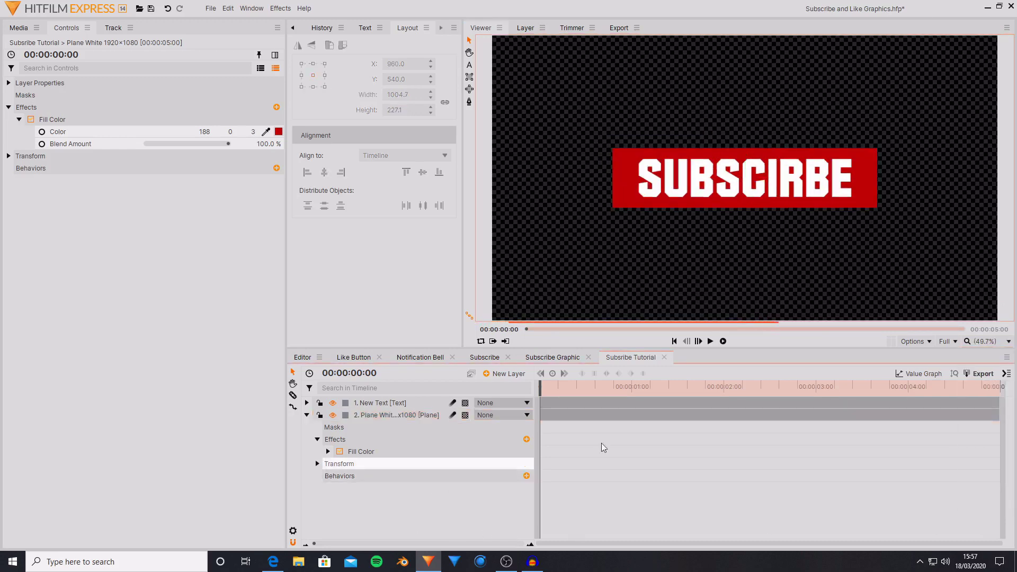
Step: Try an elliptical mask on the red plane and delete it
{"action": "left_click", "coordinate": [386, 418]}
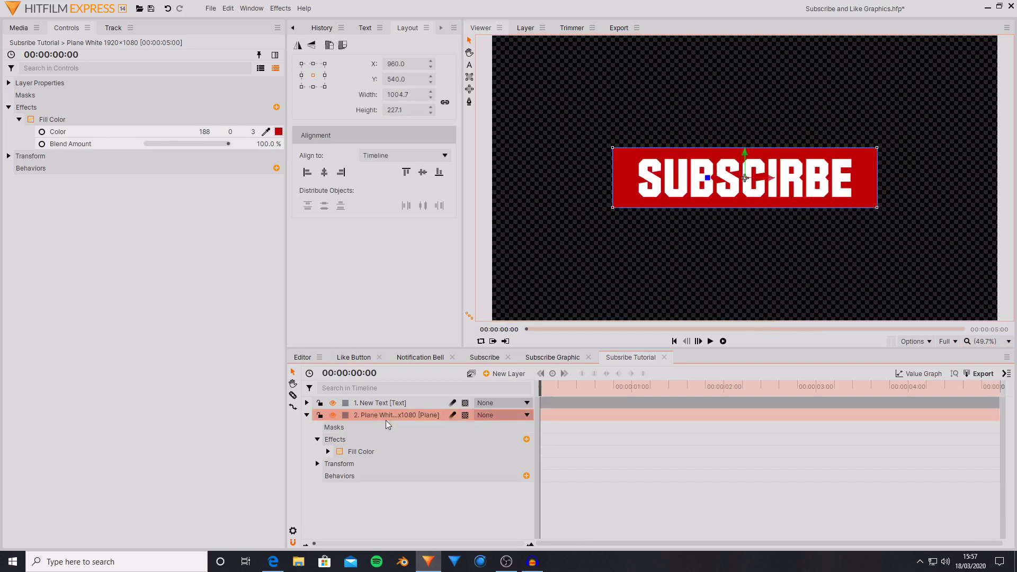
{"action": "left_click", "coordinate": [378, 462]}
{"action": "left_click", "coordinate": [374, 452]}
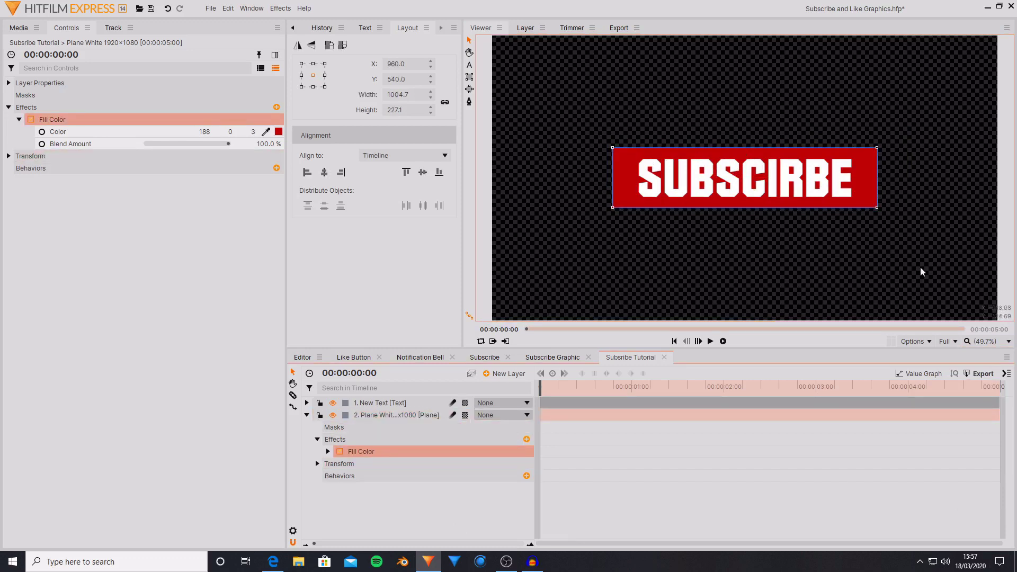
{"action": "double_click", "coordinate": [470, 90]}
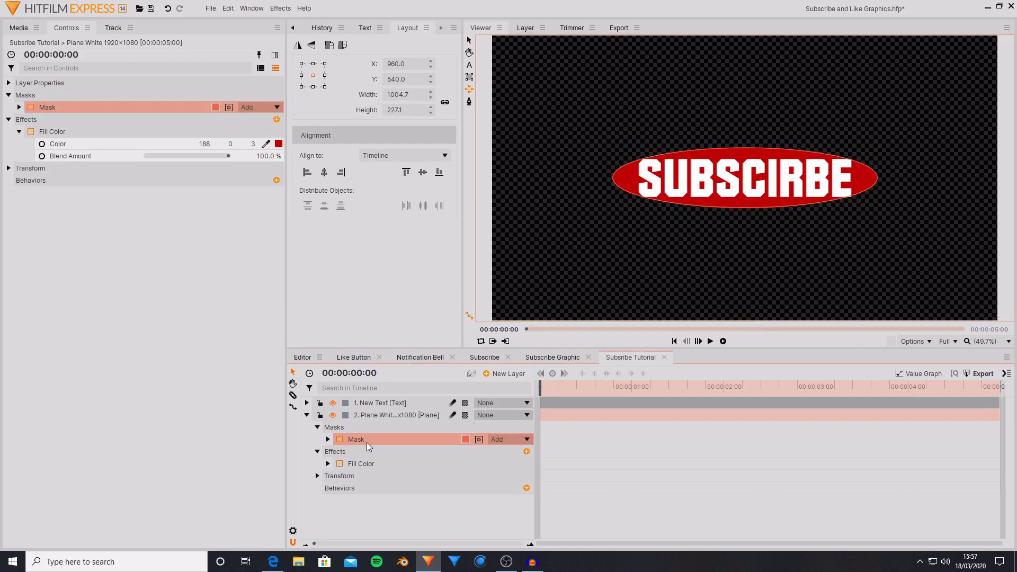
{"action": "key", "text": "Delete"}
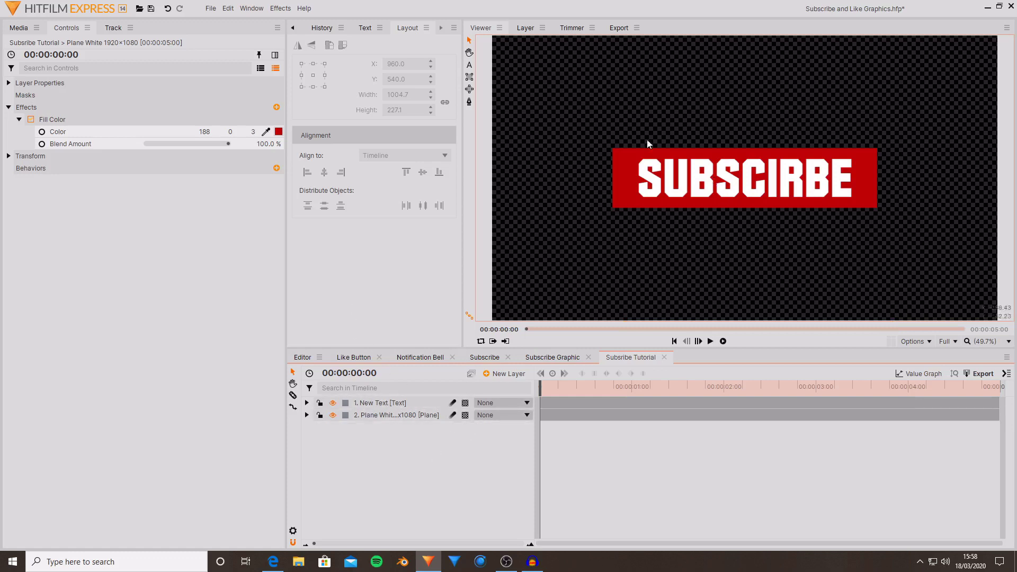
Step: Search the effects library for "dROP" and apply the Drop Shadow effect to the SUBSCIRBE text layer
{"action": "scroll", "coordinate": [319, 30], "scroll_direction": "up", "scroll_amount": 4}
{"action": "left_click_drag", "start_coordinate": [319, 46], "coordinate": [297, 47]}
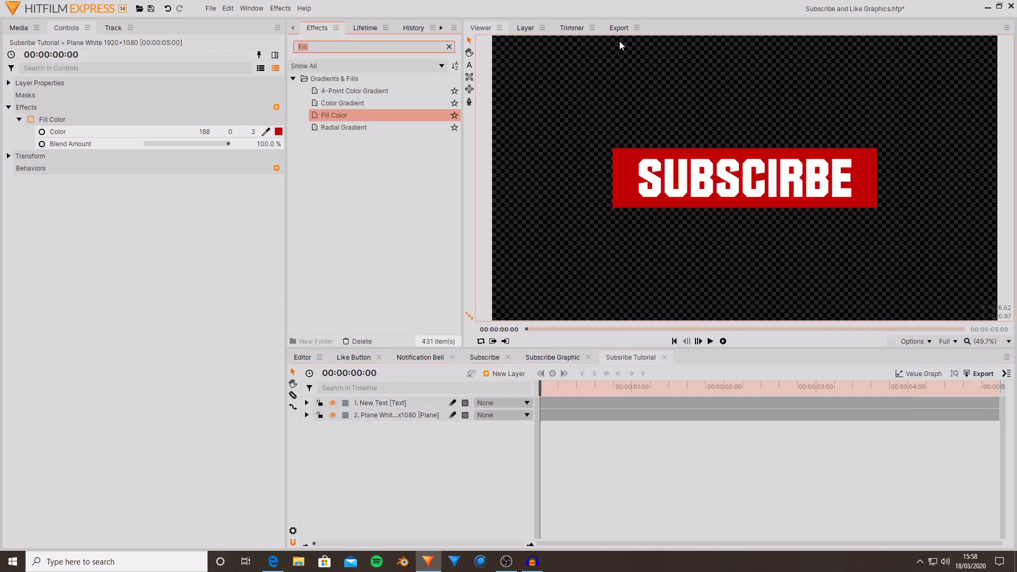
{"action": "type", "text": "dROP"}
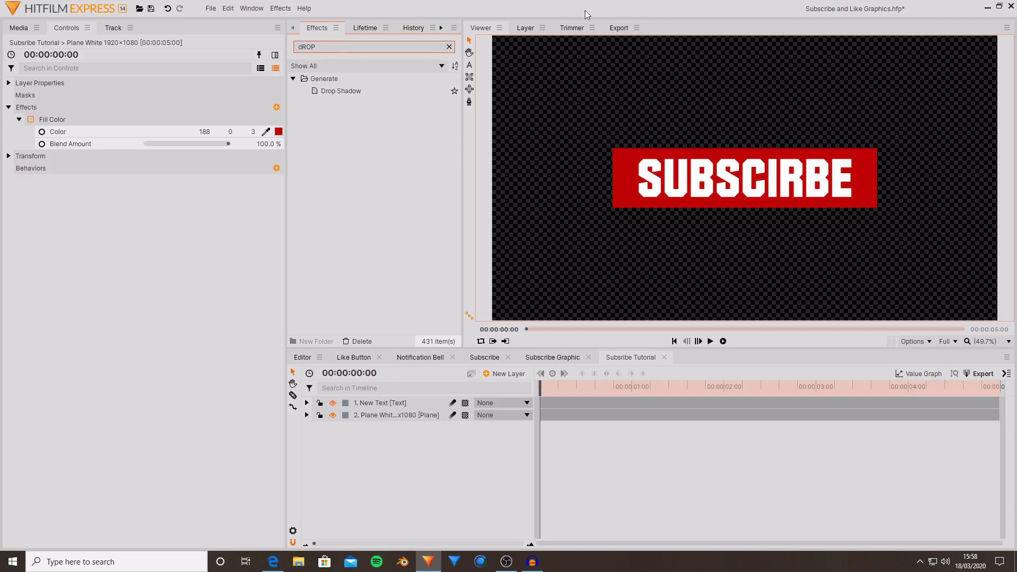
{"action": "left_click_drag", "start_coordinate": [350, 91], "coordinate": [399, 404]}
{"action": "scroll", "coordinate": [731, 200], "scroll_direction": "up", "scroll_amount": 5}
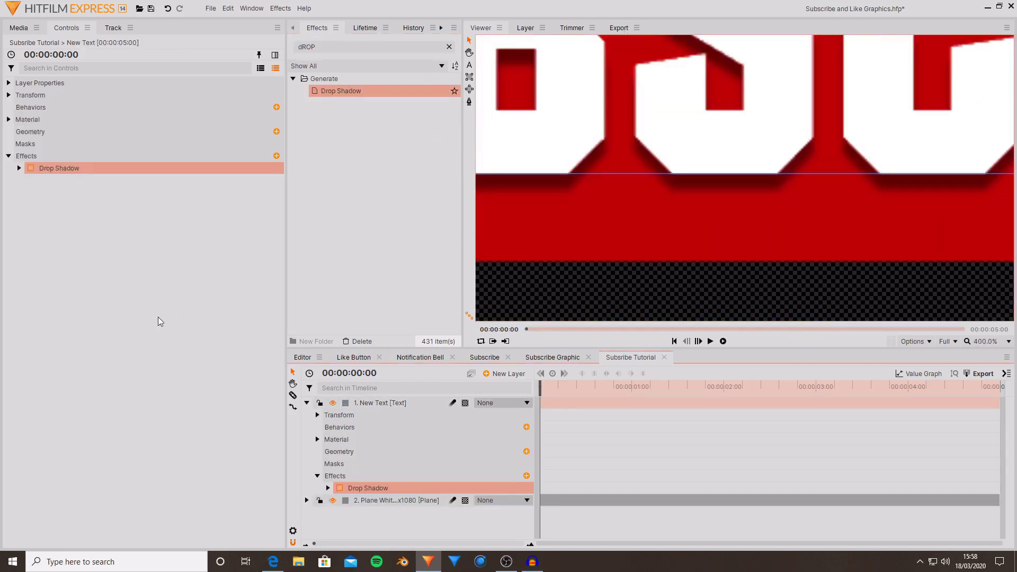
{"action": "left_click", "coordinate": [159, 318]}
{"action": "scroll", "coordinate": [639, 176], "scroll_direction": "down", "scroll_amount": 5}
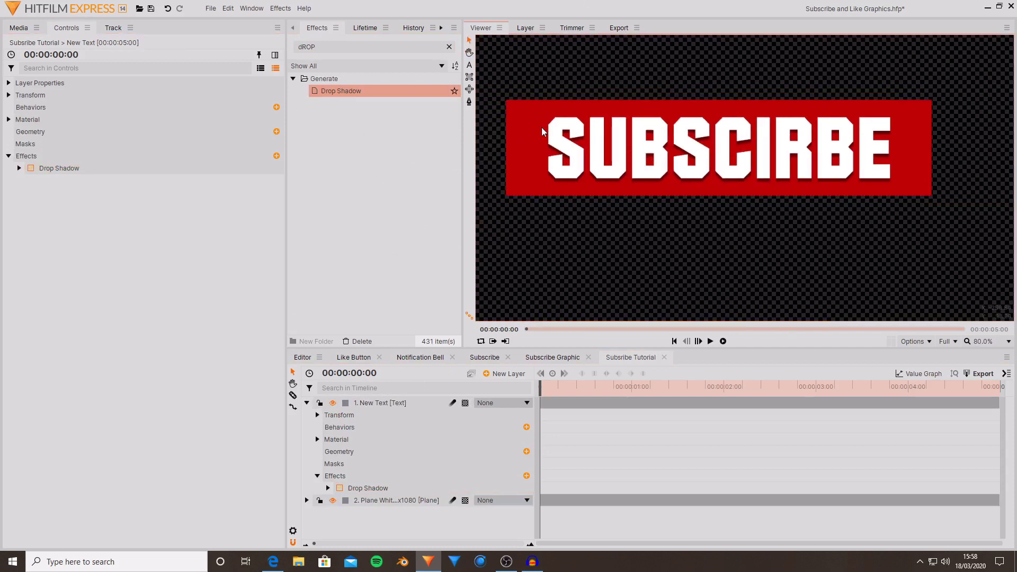
Step: Set the text's Drop Shadow opacity to 0.64
{"action": "left_click", "coordinate": [19, 168]}
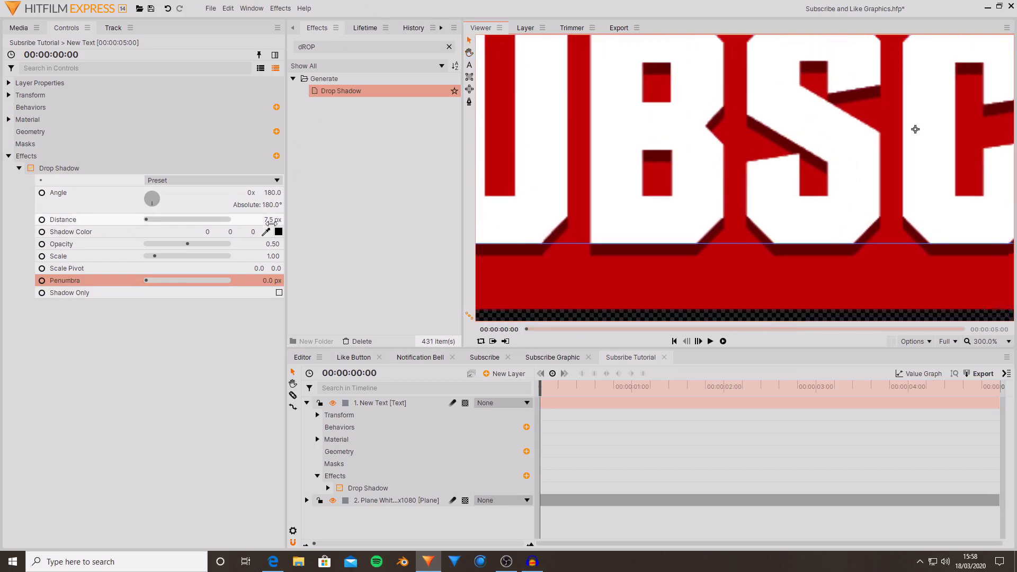
{"action": "left_click_drag", "start_coordinate": [273, 244], "coordinate": [692, 196]}
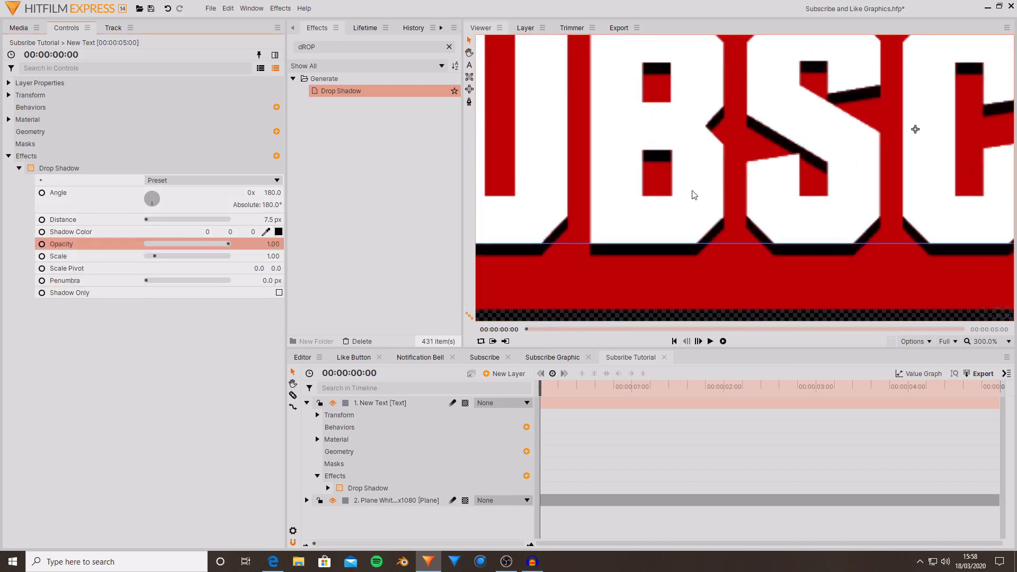
{"action": "left_click_drag", "start_coordinate": [273, 243], "coordinate": [159, 244]}
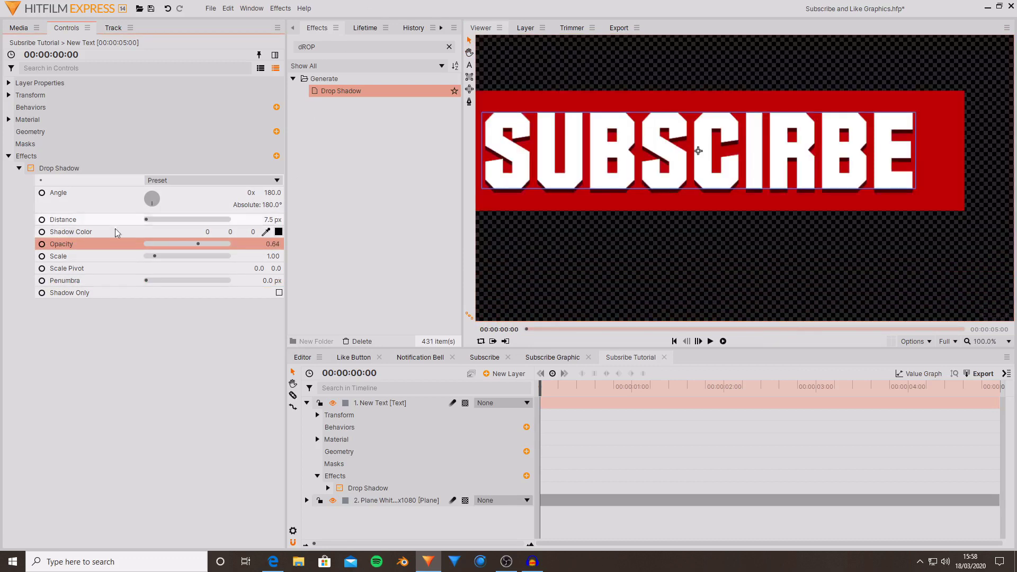
Step: Duplicate the text's Drop Shadow and give the copy an opacity of 0.84 and a penumbra of 11 px
{"action": "left_click", "coordinate": [97, 168]}
{"action": "key", "text": "ctrl+d"}
{"action": "left_click_drag", "start_coordinate": [272, 381], "coordinate": [257, 380]}
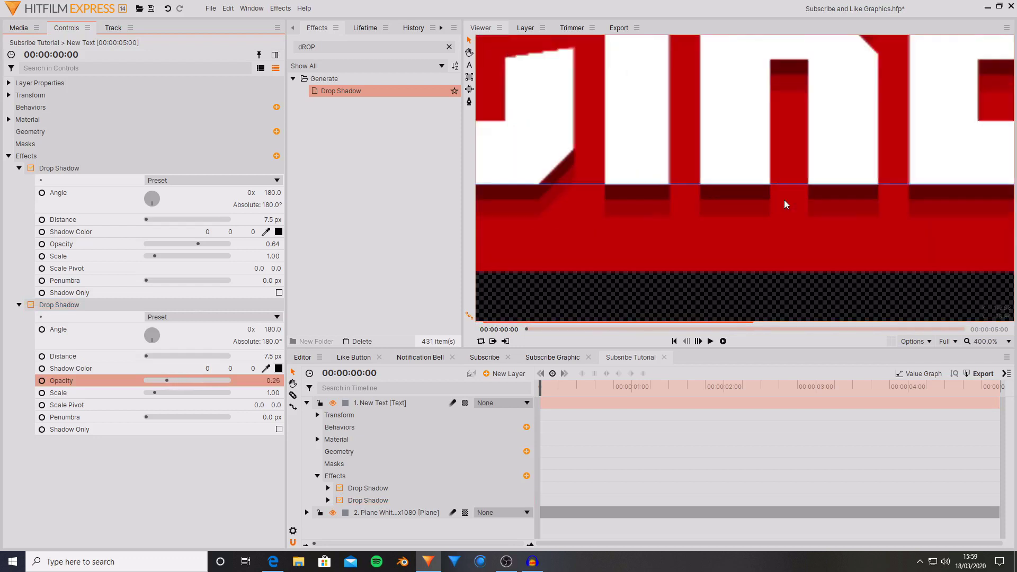
{"action": "left_click_drag", "start_coordinate": [785, 205], "coordinate": [786, 187]}
{"action": "left_click_drag", "start_coordinate": [271, 417], "coordinate": [282, 417]}
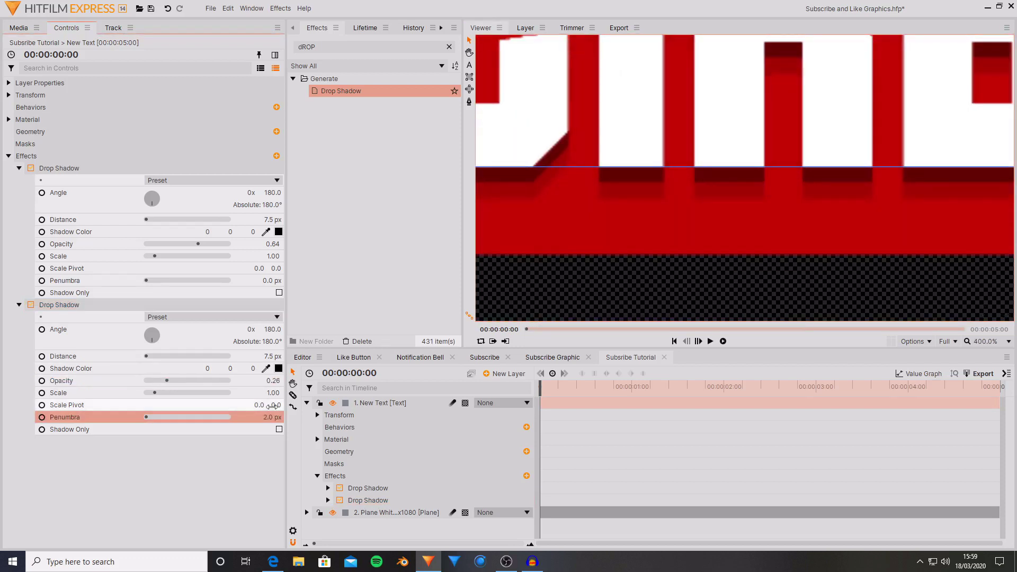
{"action": "left_click_drag", "start_coordinate": [271, 380], "coordinate": [302, 380]}
{"action": "left_click_drag", "start_coordinate": [267, 416], "coordinate": [297, 417]}
{"action": "scroll", "coordinate": [738, 167], "scroll_direction": "down", "scroll_amount": 6}
{"action": "scroll", "coordinate": [738, 167], "scroll_direction": "up", "scroll_amount": 1}
{"action": "left_click_drag", "start_coordinate": [738, 167], "coordinate": [813, 188]}
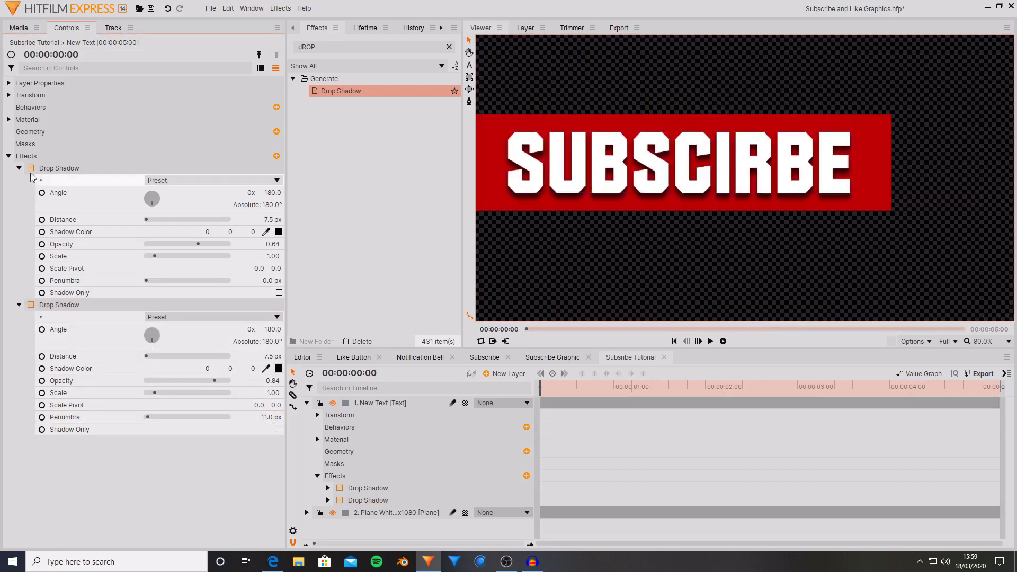
Step: Collapse the settings of both Drop Shadow effects and fit the whole frame in the viewer
{"action": "left_click", "coordinate": [19, 168]}
{"action": "left_click", "coordinate": [19, 180]}
{"action": "left_click", "coordinate": [1008, 341]}
{"action": "left_click", "coordinate": [985, 519]}
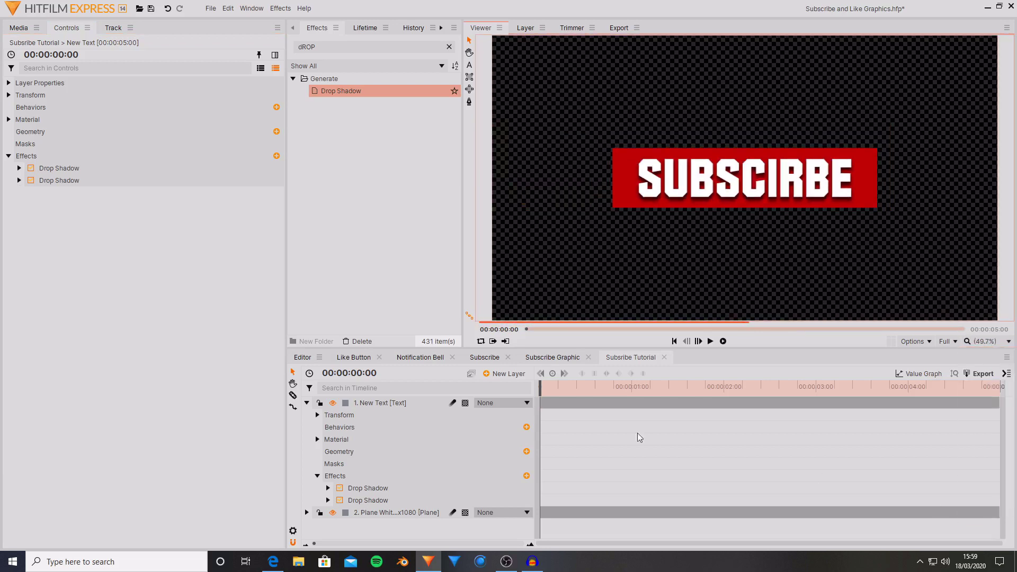
Step: Turn off the second Drop Shadow and examine the first shadow's edge and settings by itself
{"action": "left_click", "coordinate": [386, 500]}
{"action": "left_click", "coordinate": [387, 488]}
{"action": "left_click", "coordinate": [60, 180]}
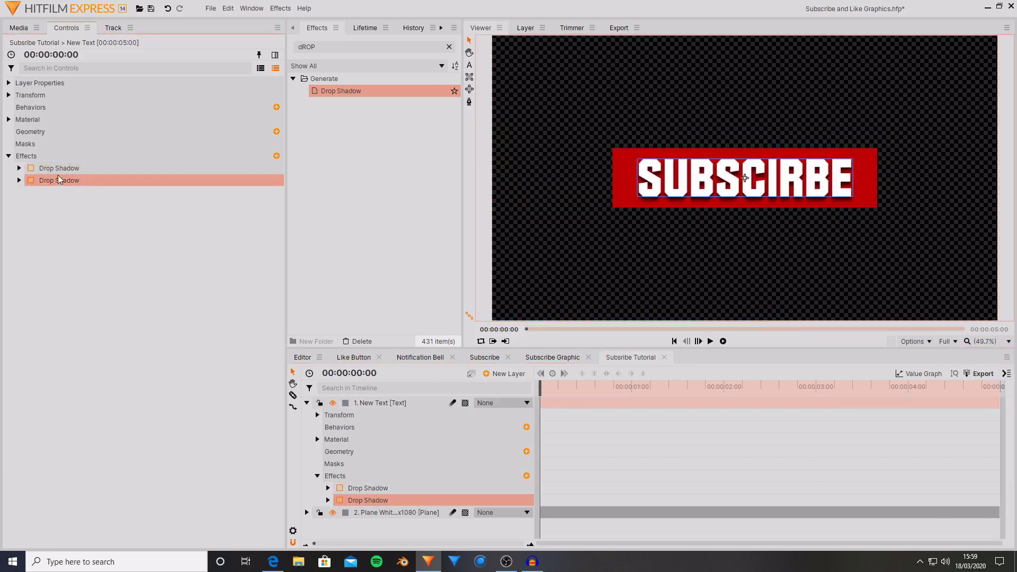
{"action": "left_click", "coordinate": [31, 167]}
{"action": "scroll", "coordinate": [653, 209], "scroll_direction": "up", "scroll_amount": 6}
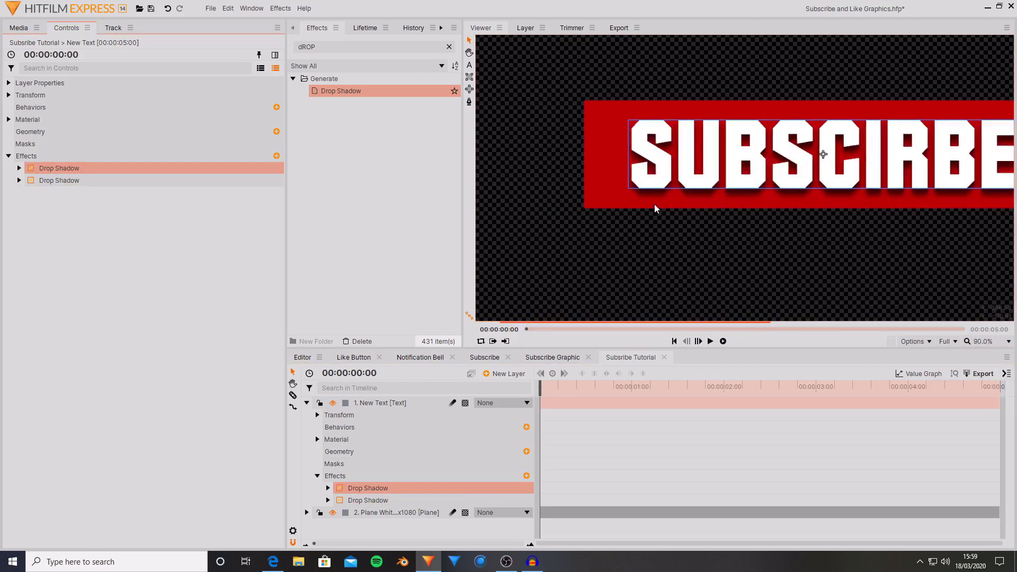
{"action": "left_click", "coordinate": [30, 180]}
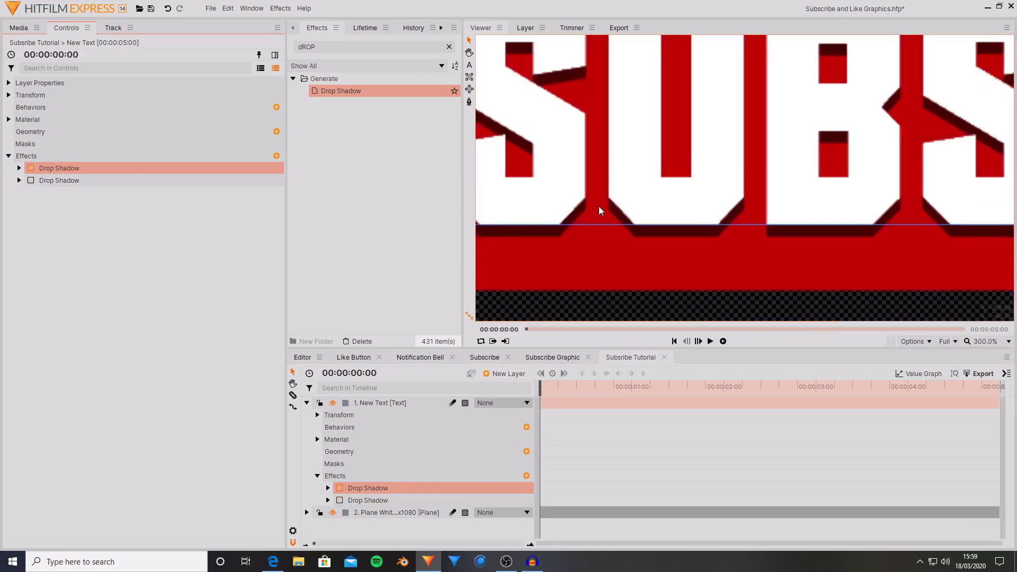
{"action": "left_click", "coordinate": [19, 168]}
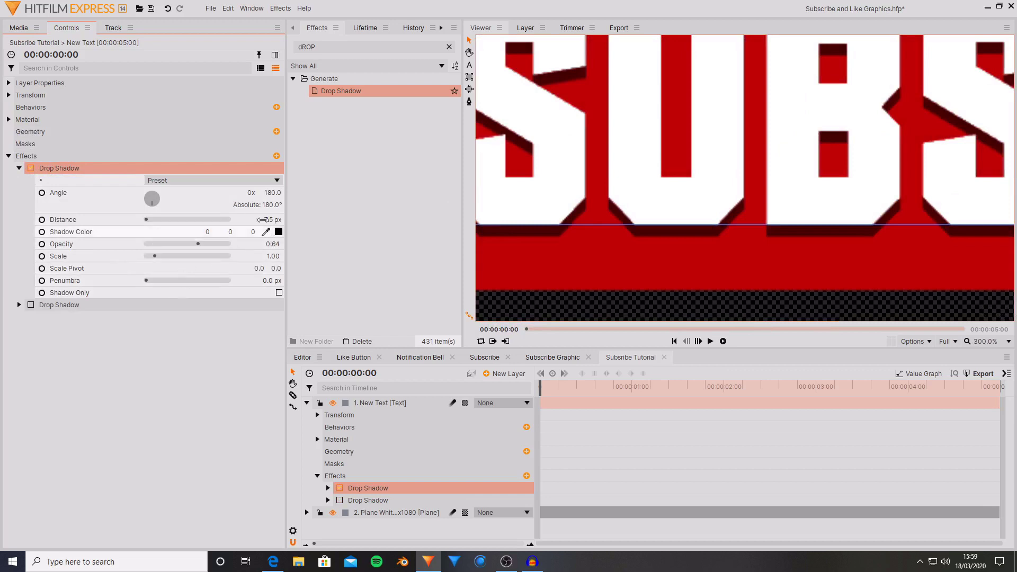
{"action": "left_click", "coordinate": [19, 168]}
Step: Review the second Drop Shadow's settings and turn it back on to examine the combined shadow on the text
{"action": "left_click", "coordinate": [19, 181]}
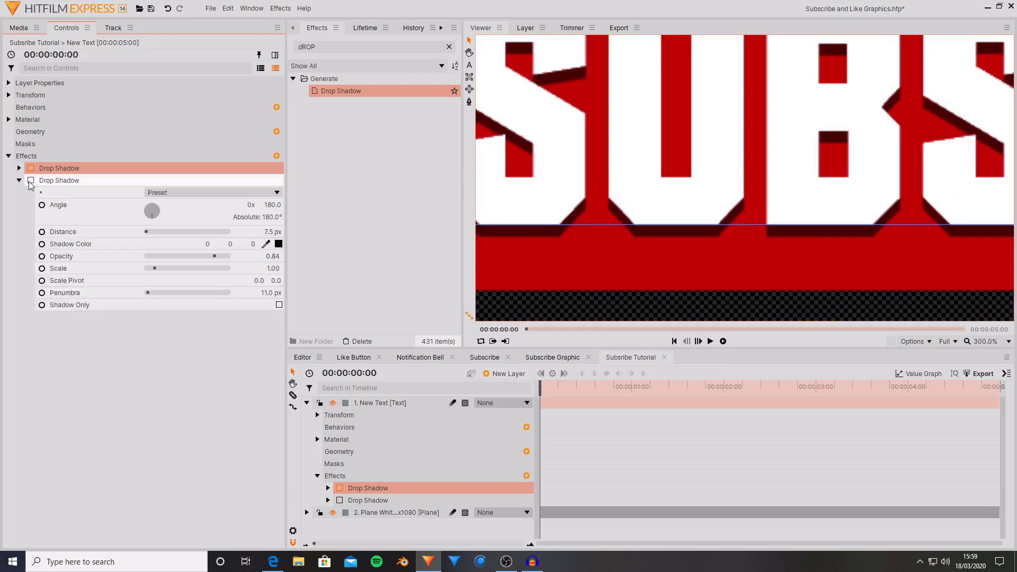
{"action": "left_click", "coordinate": [31, 181]}
{"action": "scroll", "coordinate": [761, 223], "scroll_direction": "down", "scroll_amount": 5}
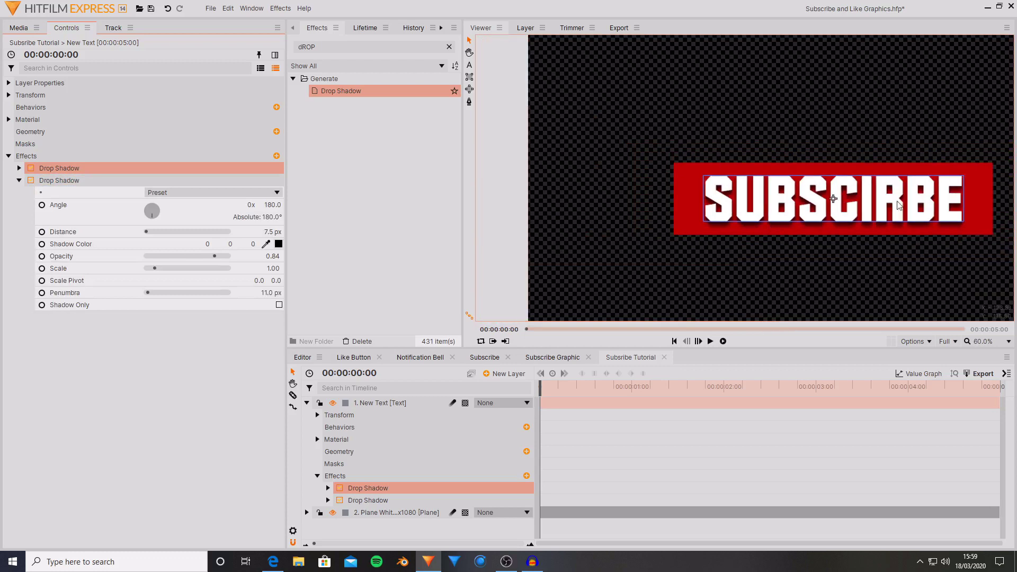
{"action": "scroll", "coordinate": [815, 207], "scroll_direction": "up", "scroll_amount": 2}
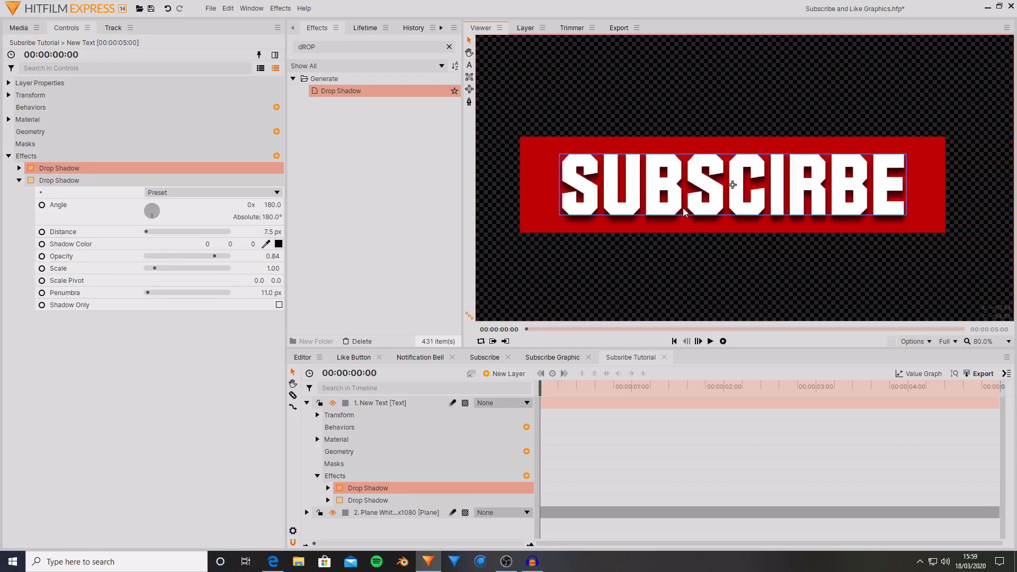
{"action": "left_click", "coordinate": [19, 180]}
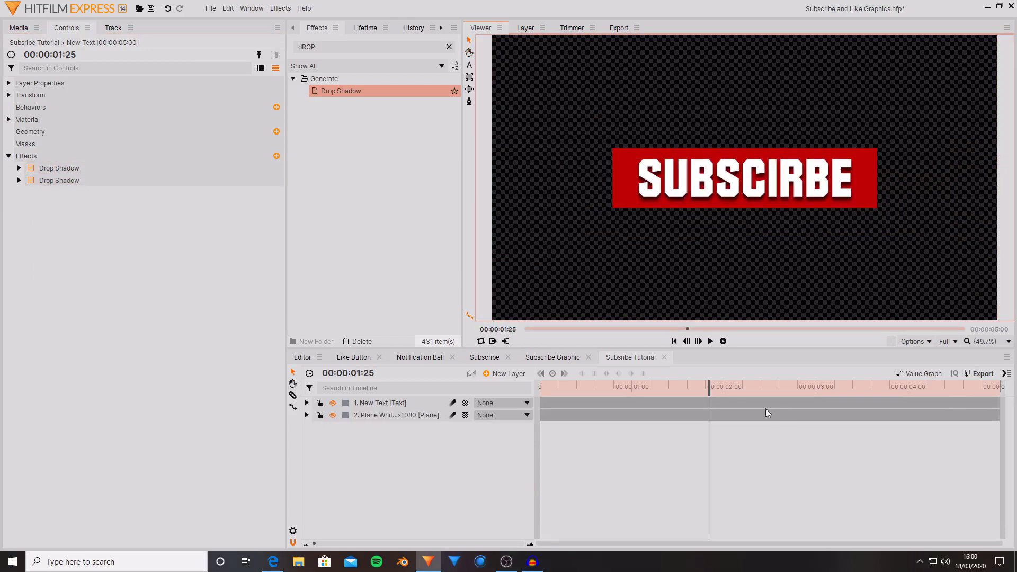
Step: Split the SUBSCIRBE text layer in two at 00:00:02:15
{"action": "left_click_drag", "start_coordinate": [712, 390], "coordinate": [770, 392]}
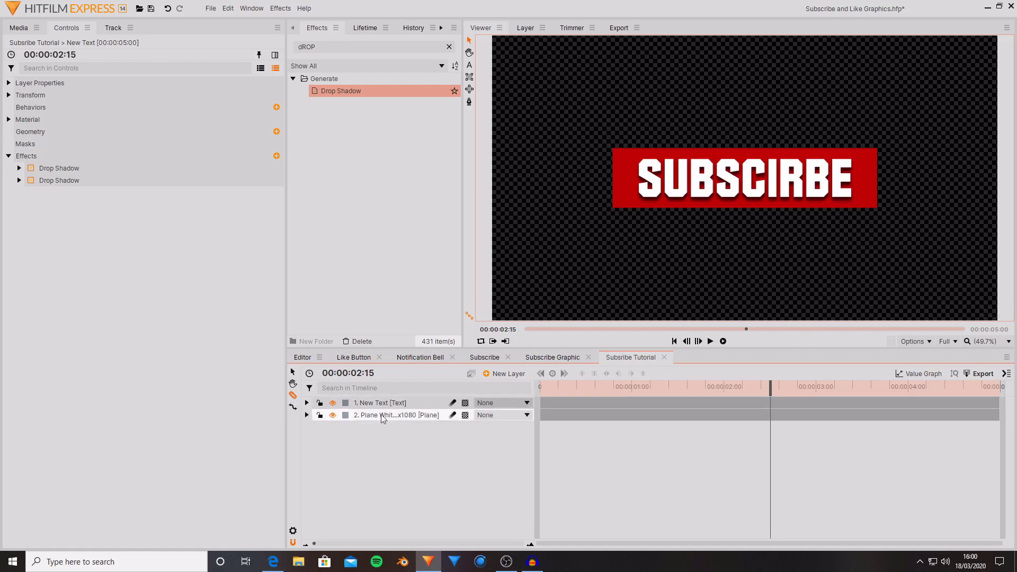
{"action": "left_click", "coordinate": [389, 402]}
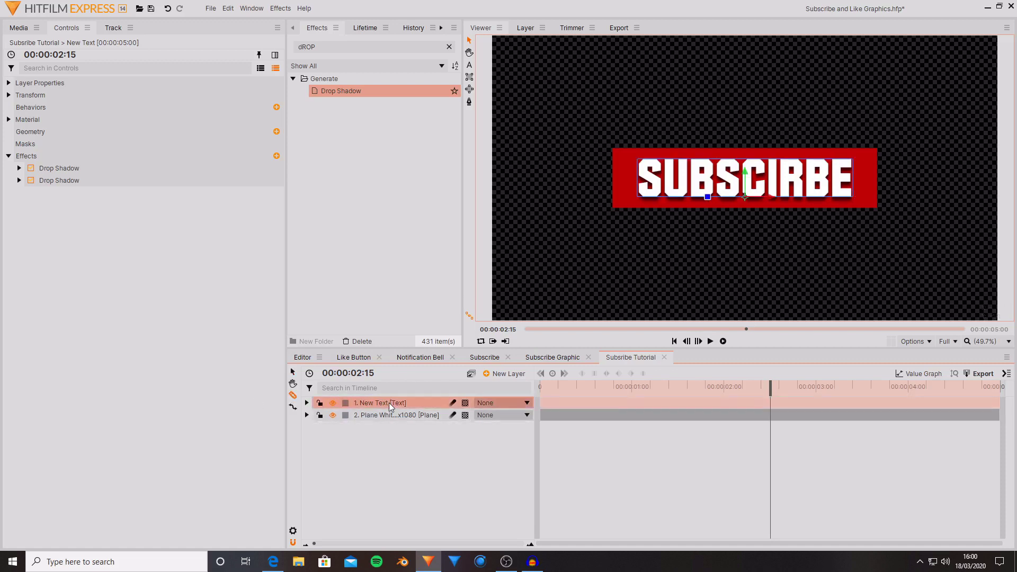
{"action": "left_click", "coordinate": [296, 396]}
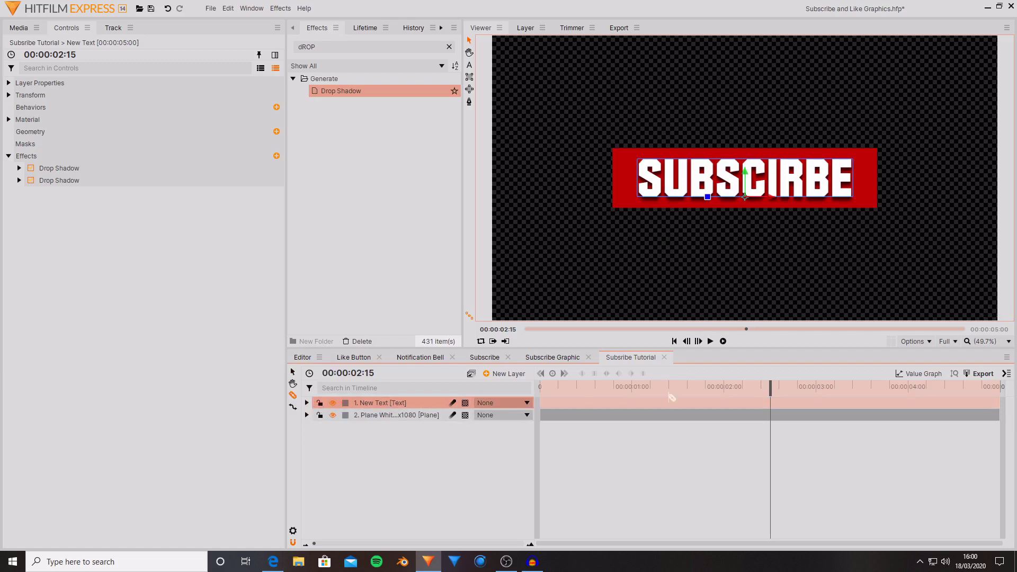
{"action": "left_click", "coordinate": [774, 401]}
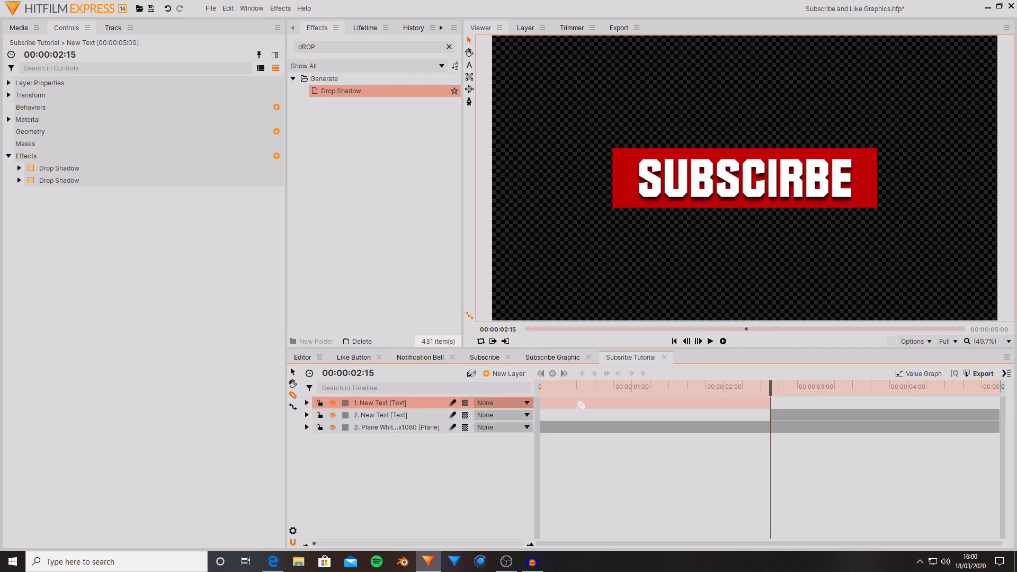
Step: Rename the first text layer "Subscribe" and the second one "Subscribed"
{"action": "key", "text": "v"}
{"action": "double_click", "coordinate": [383, 403]}
{"action": "type", "text": "Subscribe"}
{"action": "left_click", "coordinate": [389, 416]}
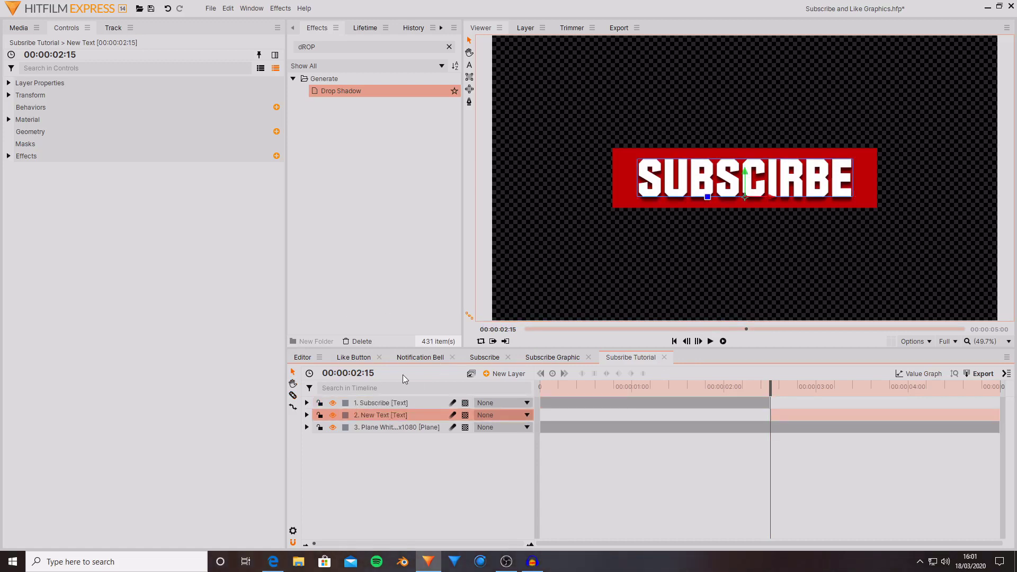
{"action": "key", "text": "F2"}
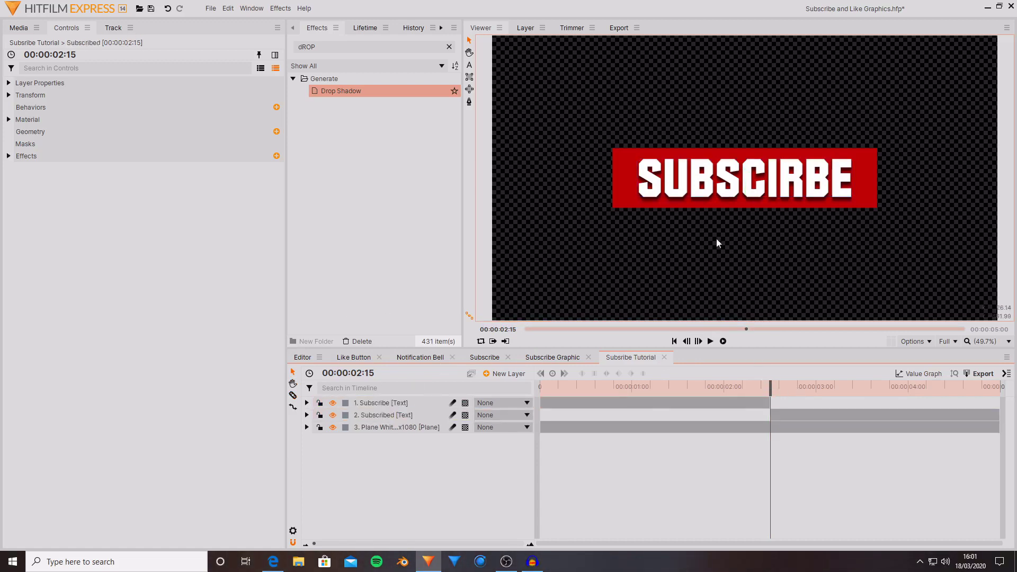
Step: Add a "D" to the Subscribed layer's text so it reads "SUBSCIRBED"
{"action": "double_click", "coordinate": [833, 181]}
{"action": "type", "text": "D"}
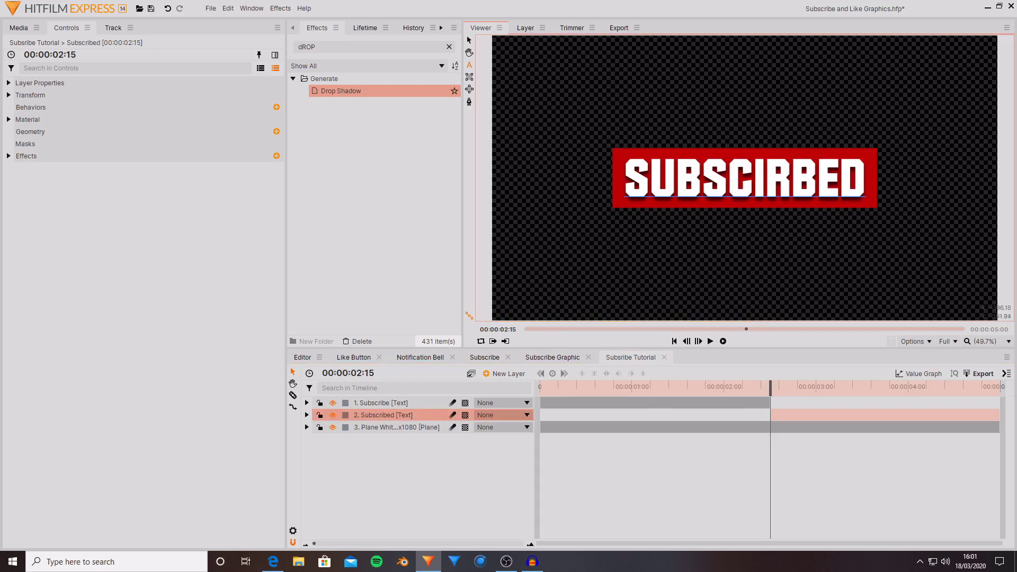
{"action": "left_click", "coordinate": [468, 452]}
Step: Examine the changeover between the Subscribe and Subscribed text layers around 00:00:02:15, stepping back to 00:00:02:13
{"action": "left_click_drag", "start_coordinate": [772, 391], "coordinate": [771, 392]}
{"action": "left_click", "coordinate": [404, 417]}
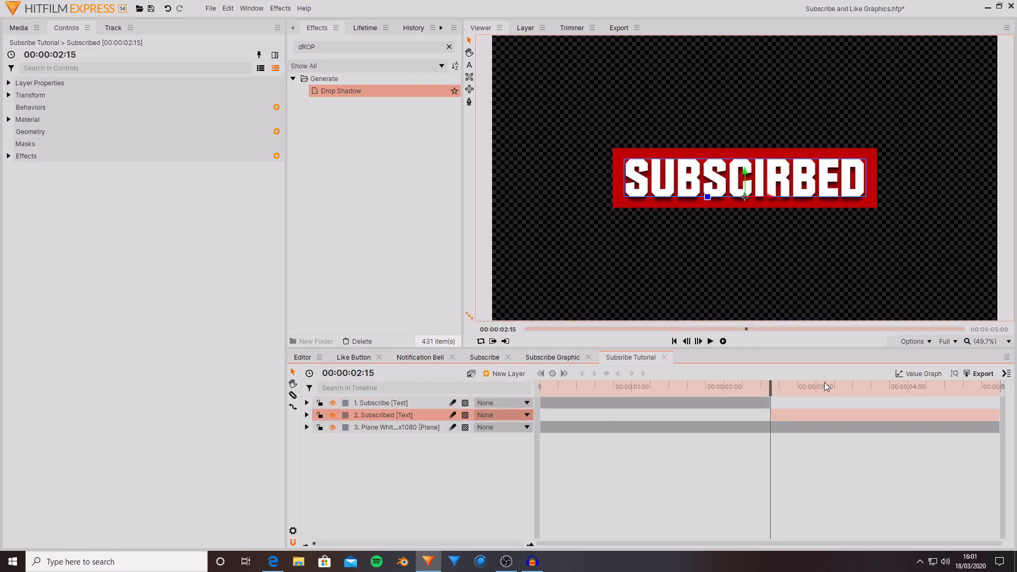
{"action": "left_click", "coordinate": [444, 479]}
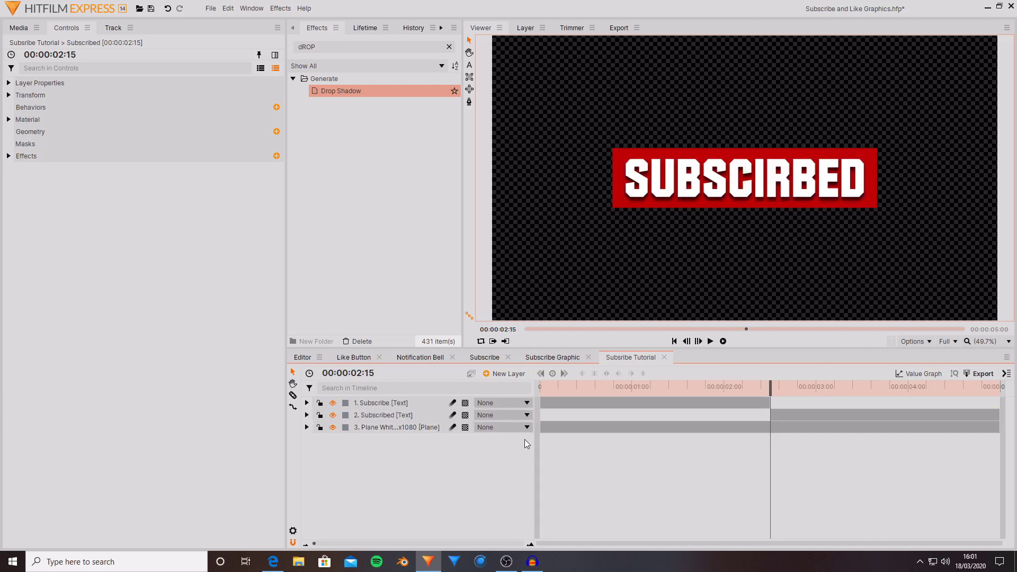
{"action": "left_click_drag", "start_coordinate": [765, 386], "coordinate": [757, 387]}
{"action": "left_click", "coordinate": [392, 416]}
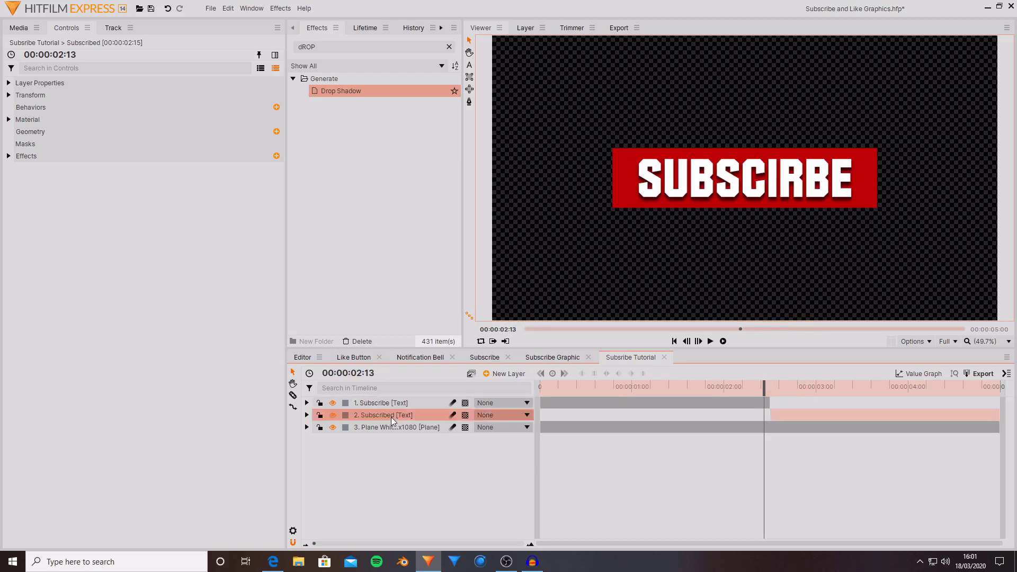
{"action": "left_click", "coordinate": [391, 404]}
{"action": "left_click", "coordinate": [411, 445]}
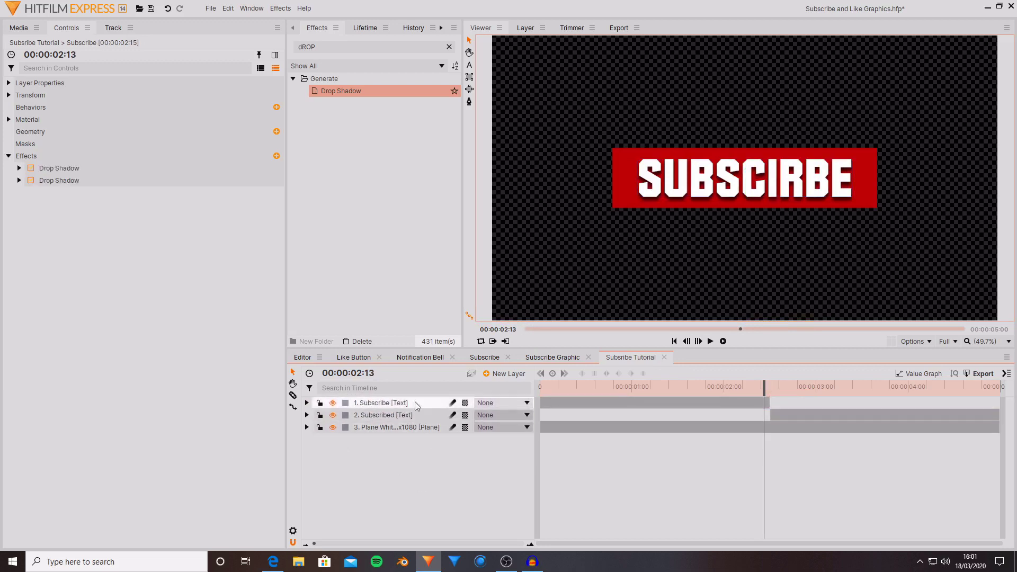
{"action": "left_click", "coordinate": [379, 404]}
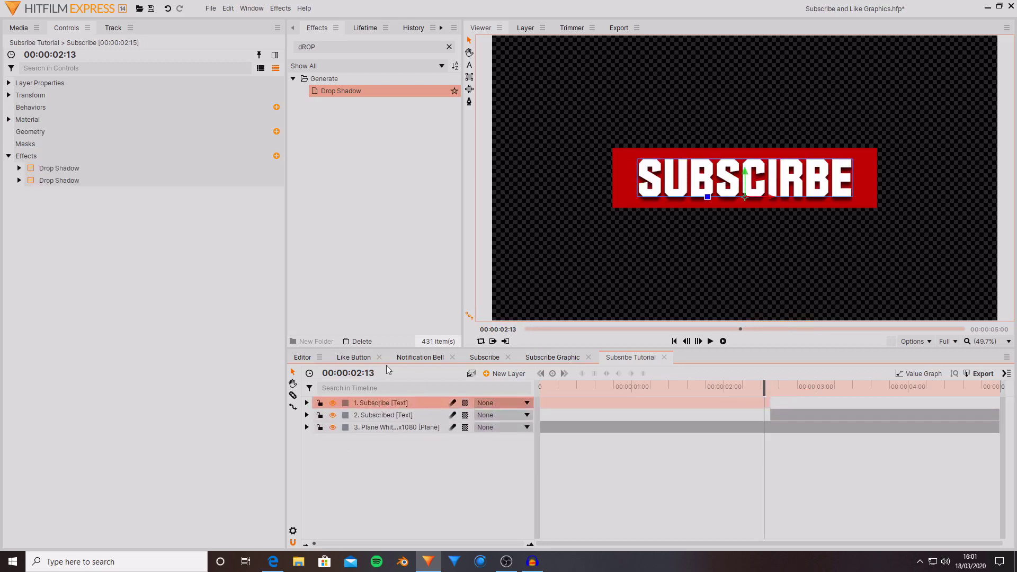
{"action": "left_click", "coordinate": [392, 416]}
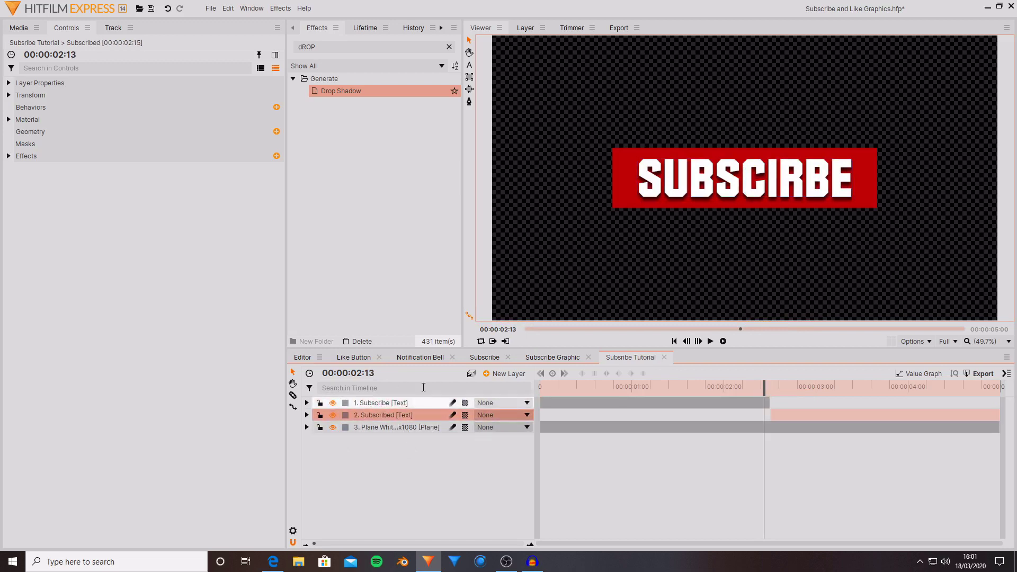
Step: Add a point layer to the composition and expand its transform properties
{"action": "left_click_drag", "start_coordinate": [764, 385], "coordinate": [770, 386]}
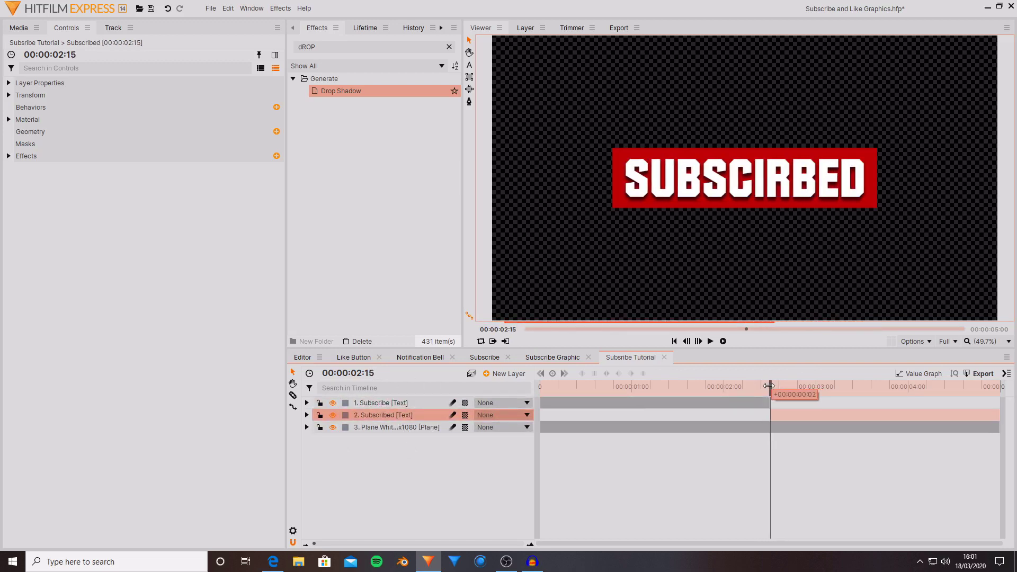
{"action": "left_click", "coordinate": [513, 372]}
{"action": "left_click", "coordinate": [534, 442]}
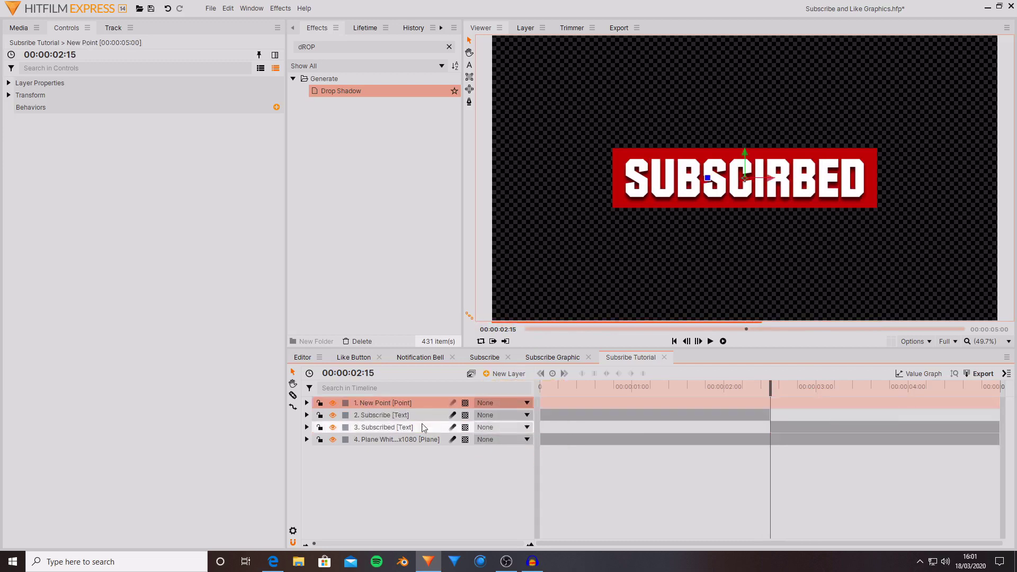
{"action": "left_click", "coordinate": [19, 96]}
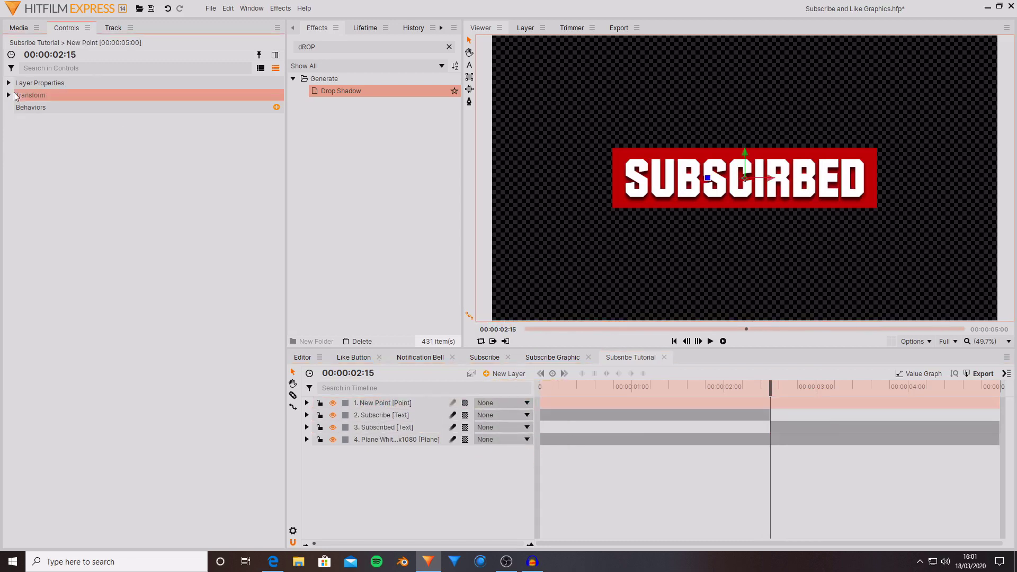
{"action": "left_click", "coordinate": [9, 95]}
{"action": "left_click", "coordinate": [77, 144]}
{"action": "left_click", "coordinate": [132, 133]}
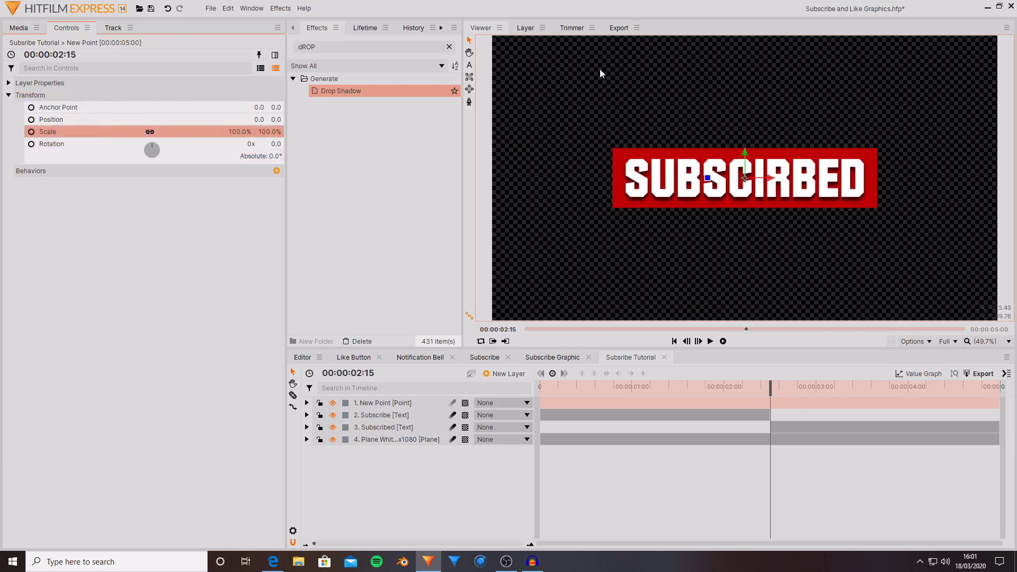
{"action": "left_click", "coordinate": [35, 99]}
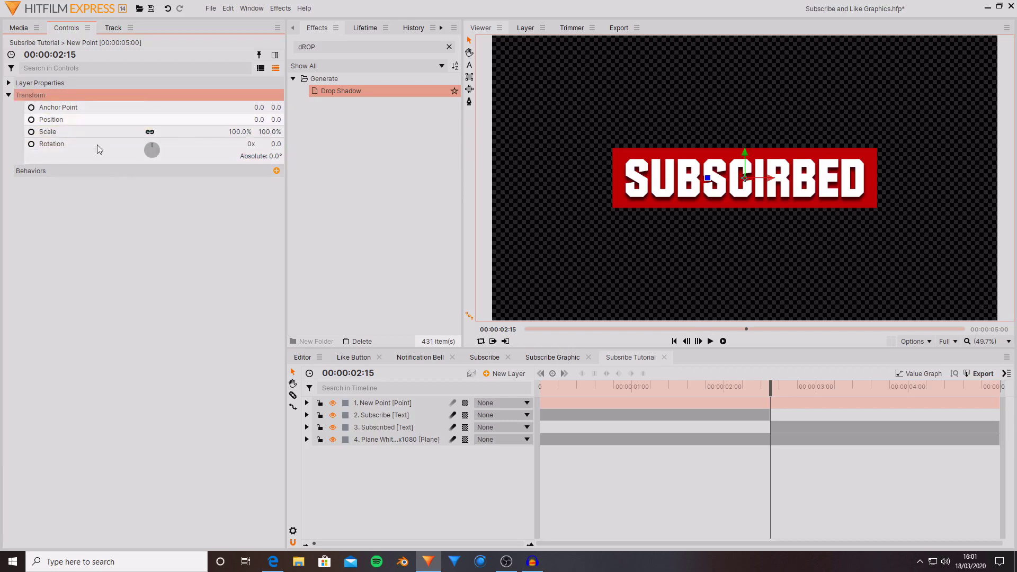
Step: Parent both the Subscribe and Subscribed text layers to the New Point layer
{"action": "left_click", "coordinate": [408, 466]}
{"action": "left_click", "coordinate": [393, 416]}
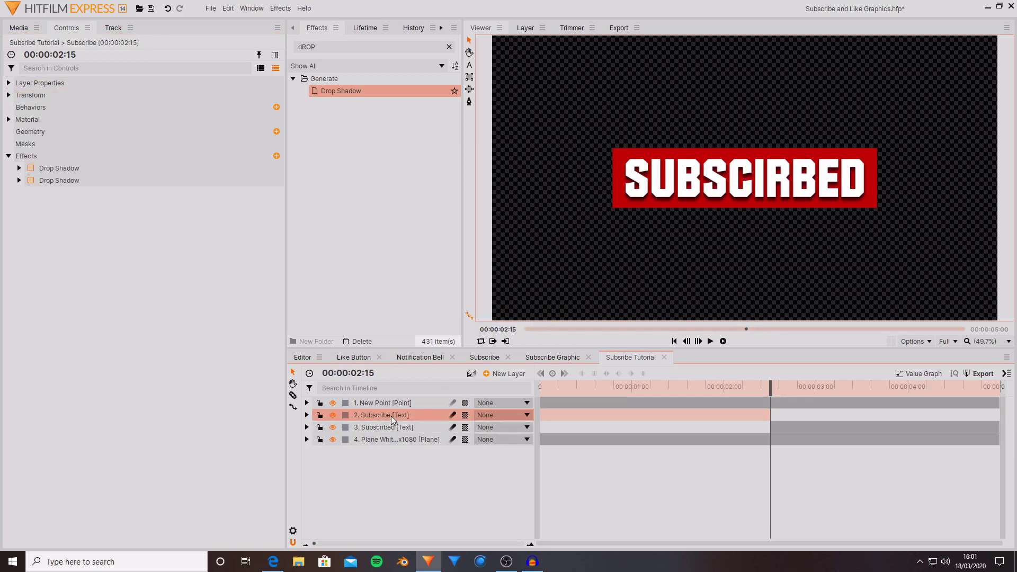
{"action": "left_click", "coordinate": [493, 416]}
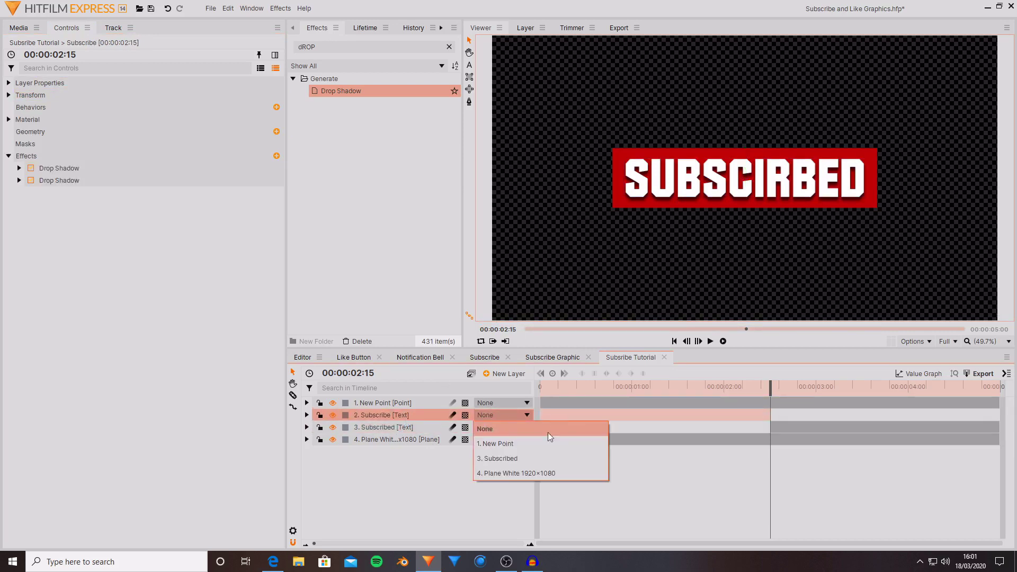
{"action": "left_click", "coordinate": [530, 444]}
{"action": "left_click", "coordinate": [503, 427]}
{"action": "left_click", "coordinate": [504, 455]}
Step: Try moving the point layer slightly down and scaling it to 138% to test the parented text
{"action": "left_click", "coordinate": [421, 404]}
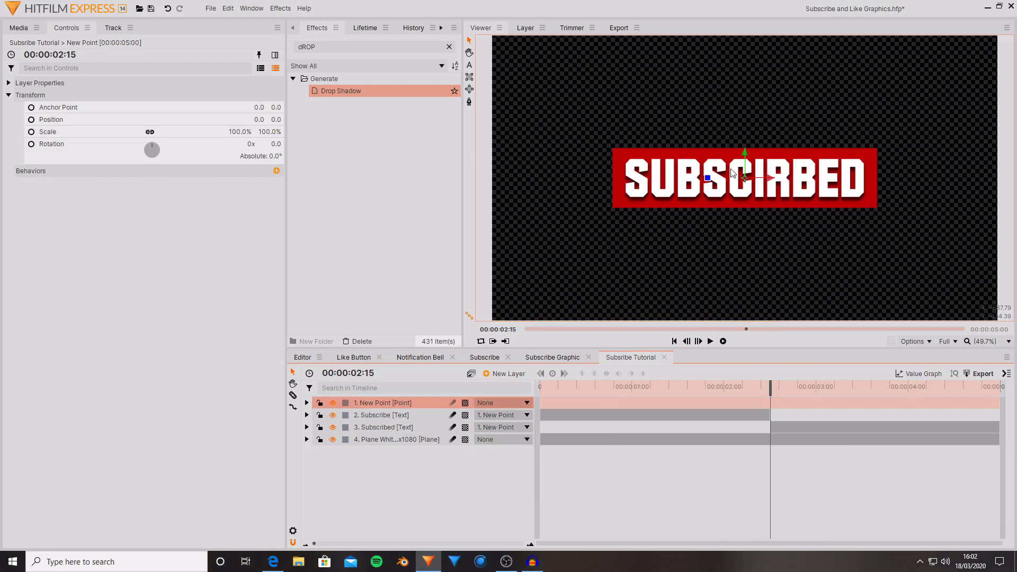
{"action": "left_click_drag", "start_coordinate": [747, 181], "coordinate": [746, 184]}
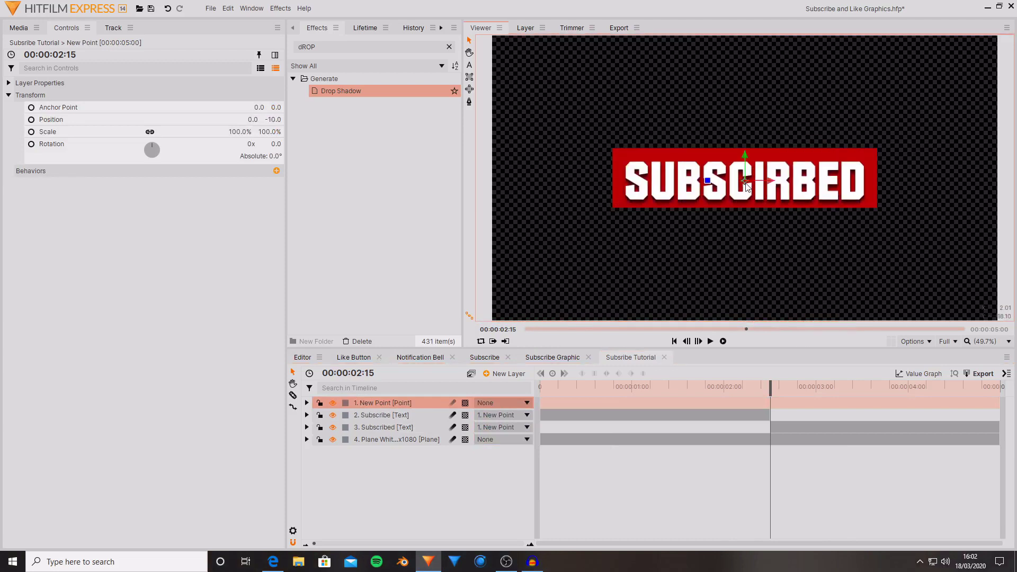
{"action": "key", "text": "ctrl+z"}
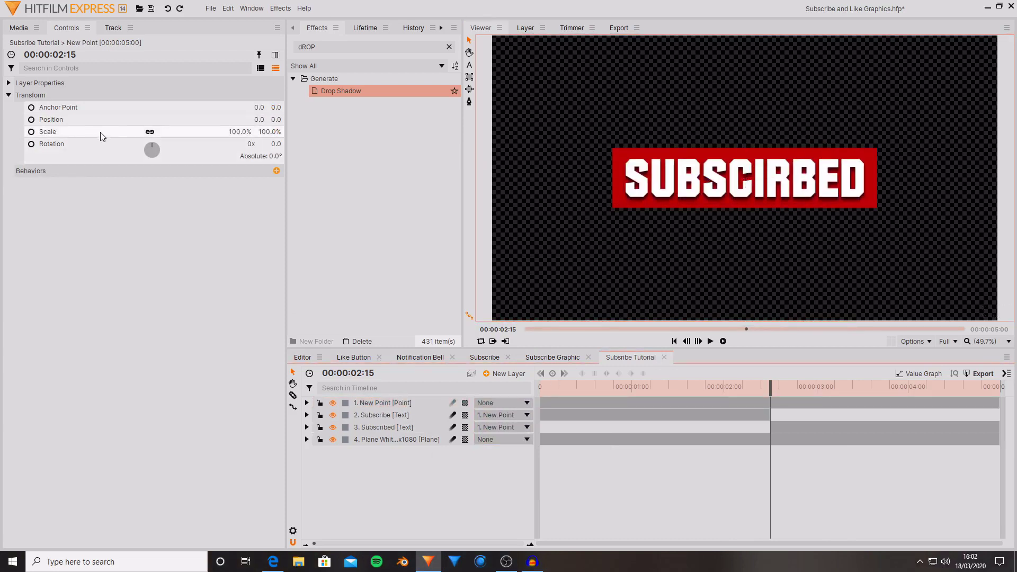
{"action": "left_click_drag", "start_coordinate": [240, 131], "coordinate": [259, 132]}
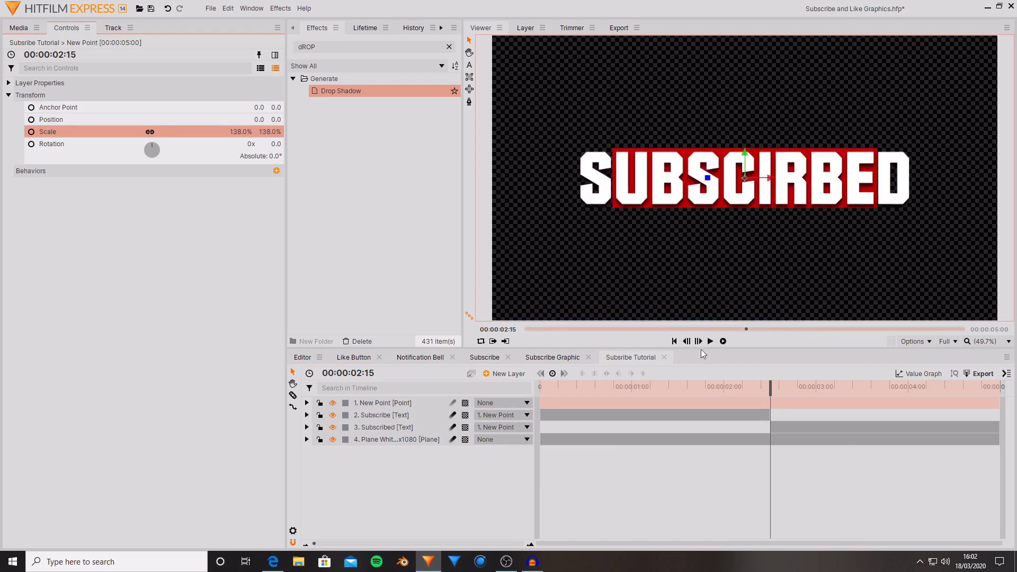
{"action": "left_click_drag", "start_coordinate": [770, 389], "coordinate": [767, 390]}
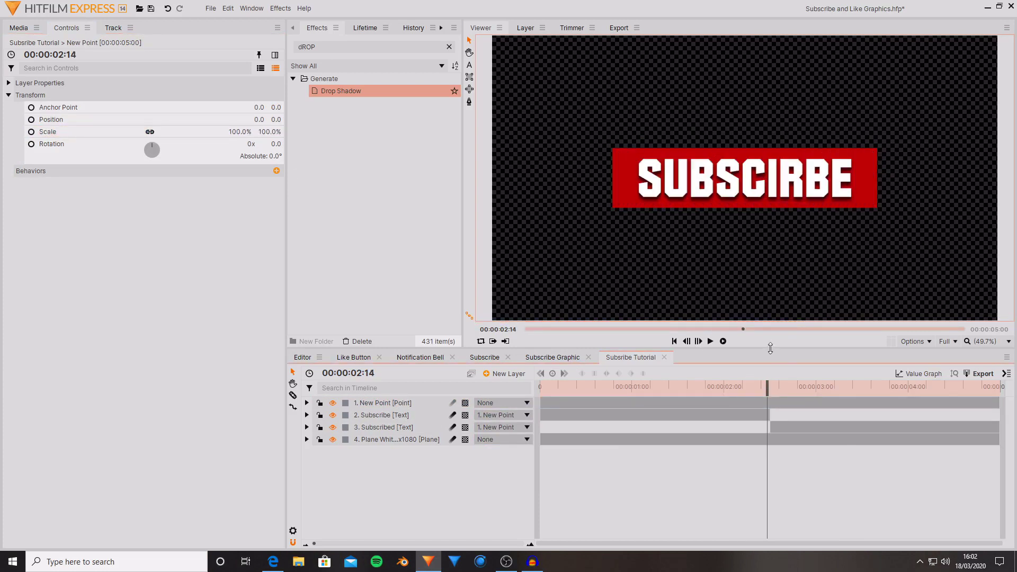
Step: Parent the red banner plane to the New Point layer as well
{"action": "left_click", "coordinate": [402, 442]}
{"action": "left_click", "coordinate": [474, 439]}
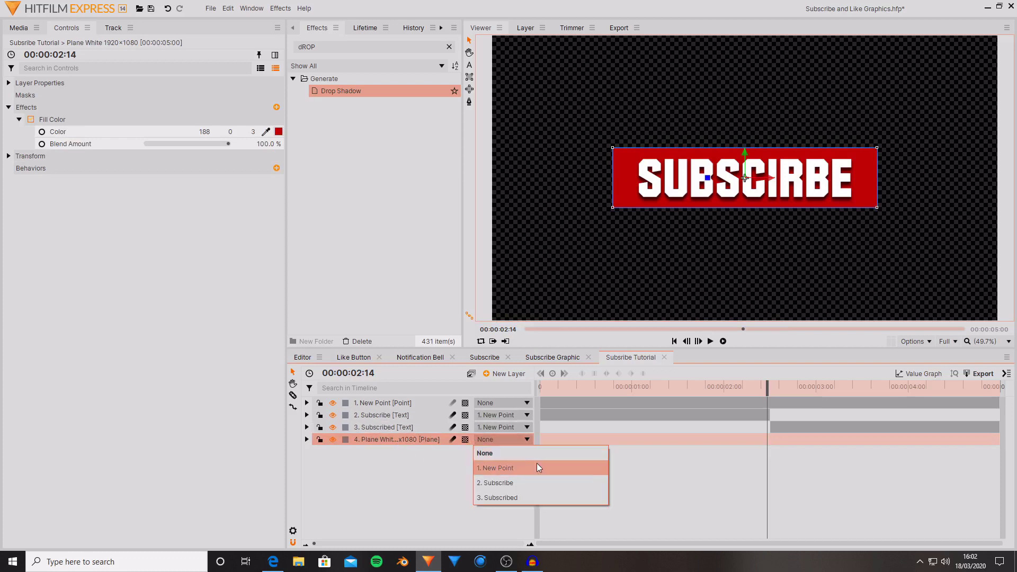
{"action": "left_click", "coordinate": [536, 463]}
{"action": "left_click", "coordinate": [542, 257]}
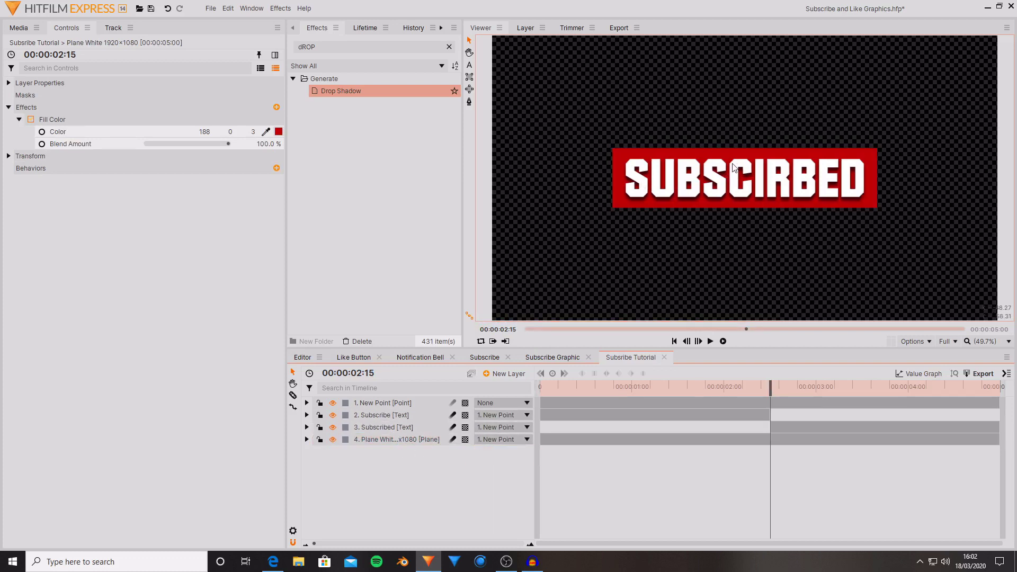
Step: Enable keyframing for the New Point layer's scale and set it to 150% at 00:00:02:15
{"action": "left_click", "coordinate": [384, 403]}
{"action": "left_click", "coordinate": [42, 134]}
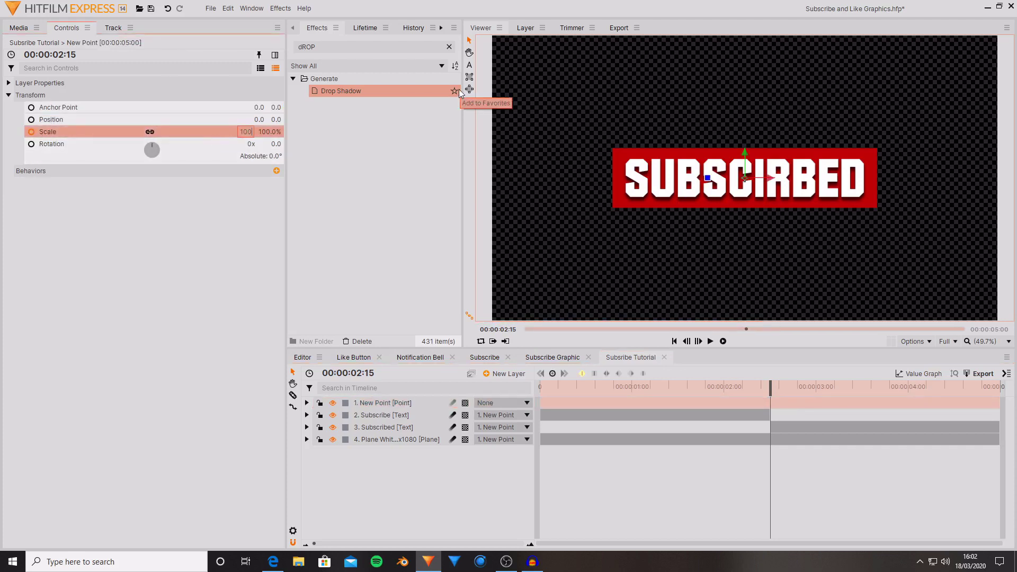
{"action": "key", "text": "BackSpace"}
{"action": "key", "text": "BackSpace"}
{"action": "type", "text": "50"}
{"action": "key", "text": "Return"}
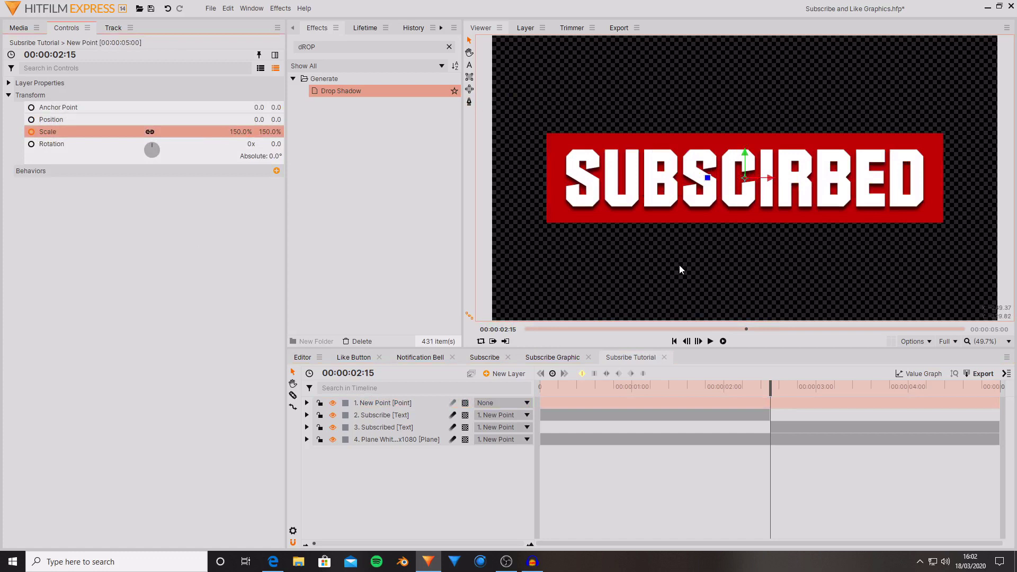
Step: Set the point layer's scale to 100% three frames earlier, at 00:00:02:12, and check the growth up to 00:00:02:15
{"action": "key", "text": "Left"}
{"action": "key", "text": "Left"}
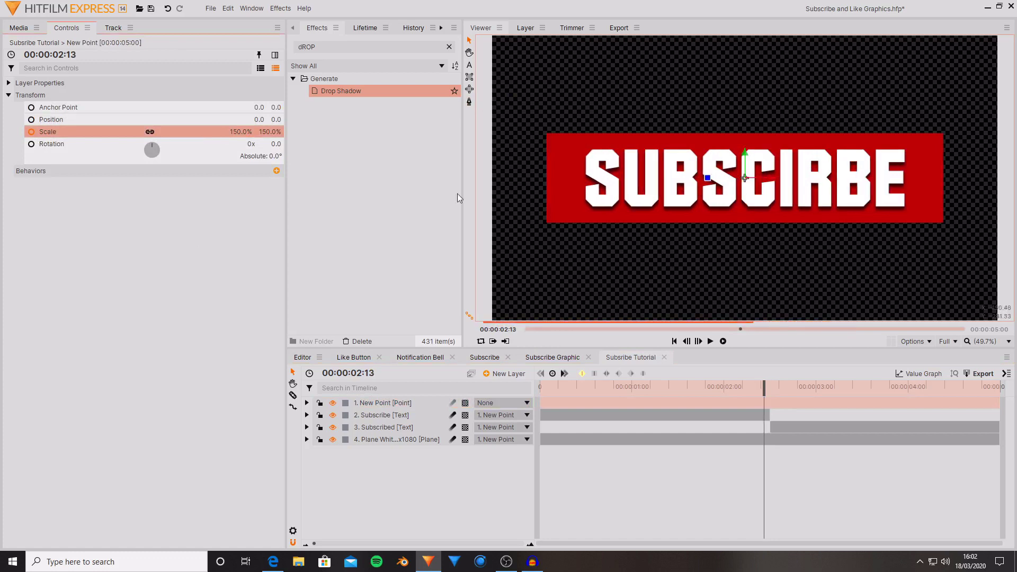
{"action": "key", "text": "Left"}
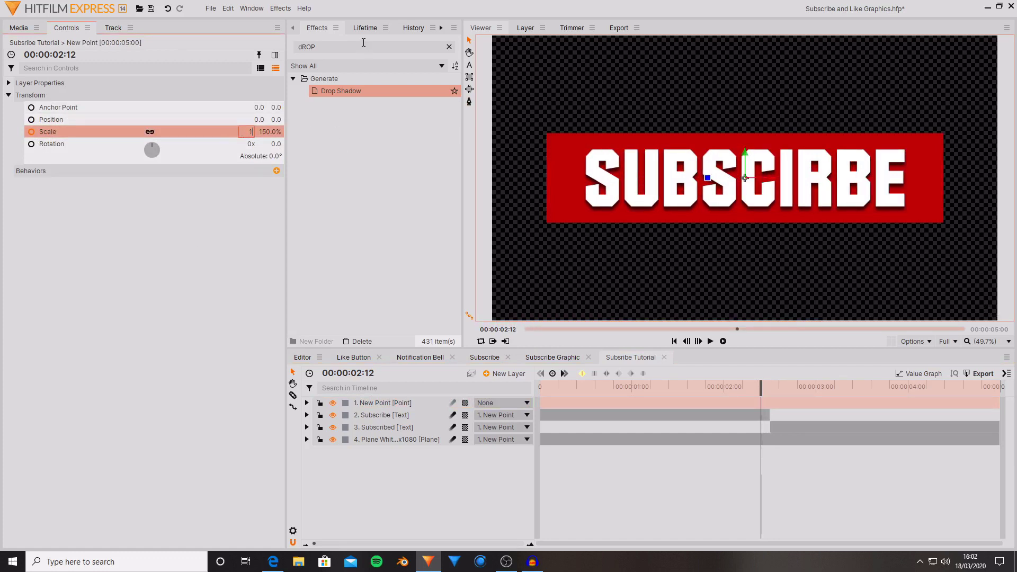
{"action": "key", "text": "Escape"}
{"action": "key", "text": "Right"}
{"action": "key", "text": "Right"}
{"action": "key", "text": "Right"}
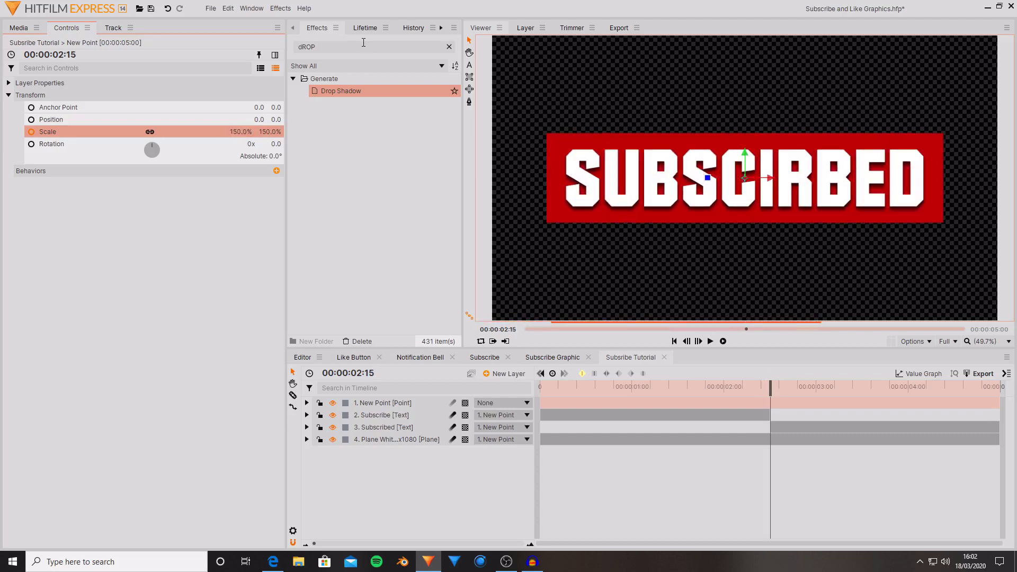
{"action": "key", "text": "Left"}
{"action": "key", "text": "Left"}
{"action": "key", "text": "Left"}
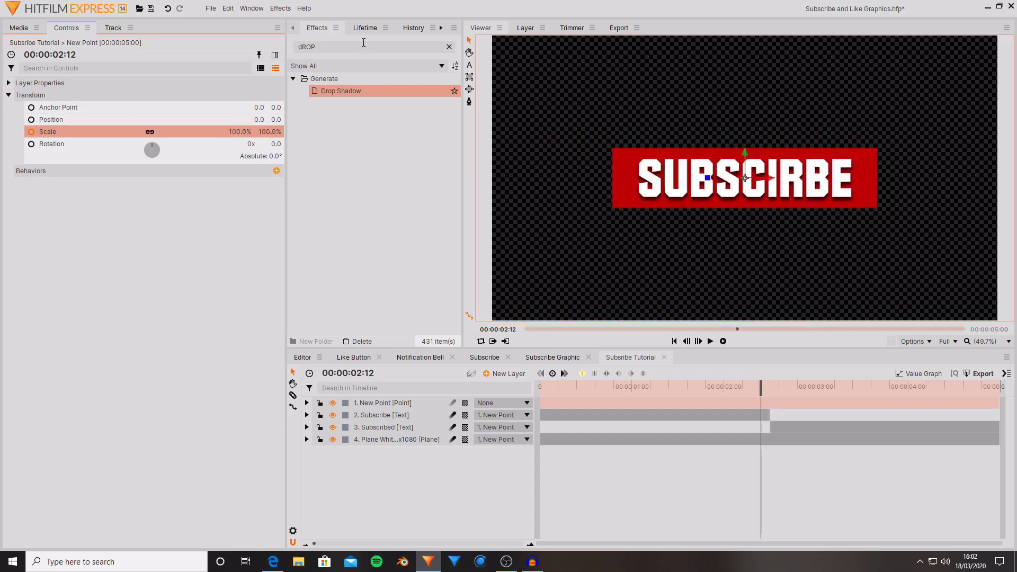
Step: Bring the point layer's scale back down to 100% at 00:00:02:19
{"action": "key", "text": "Right"}
{"action": "key", "text": "Right"}
{"action": "key", "text": "Right"}
{"action": "key", "text": "Right"}
{"action": "key", "text": "Right"}
{"action": "key", "text": "Right"}
{"action": "key", "text": "Right"}
{"action": "left_click", "coordinate": [245, 131]}
{"action": "type", "text": "10"}
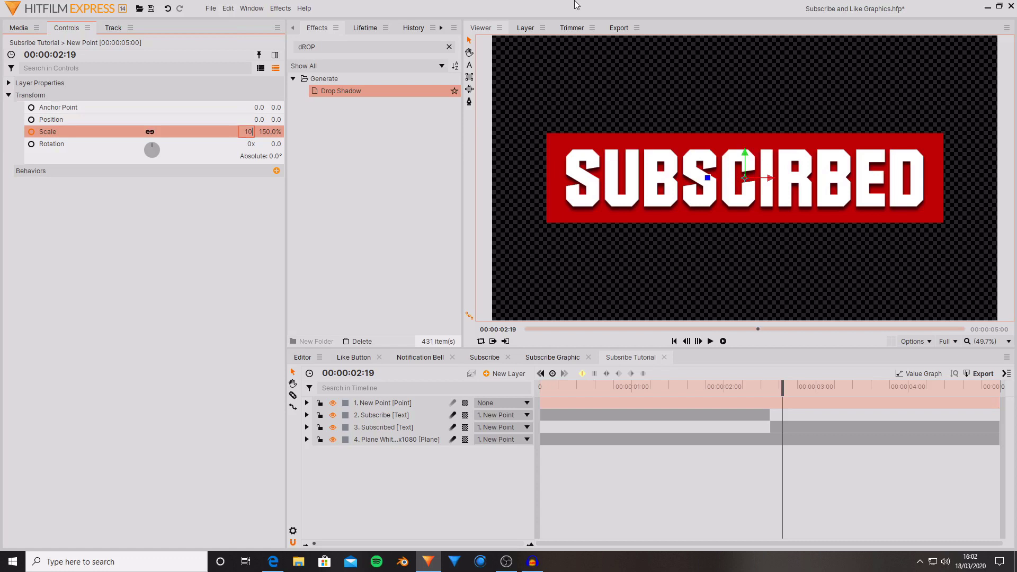
{"action": "type", "text": "0"}
{"action": "key", "text": "Return"}
{"action": "key", "text": "Left"}
{"action": "key", "text": "Right"}
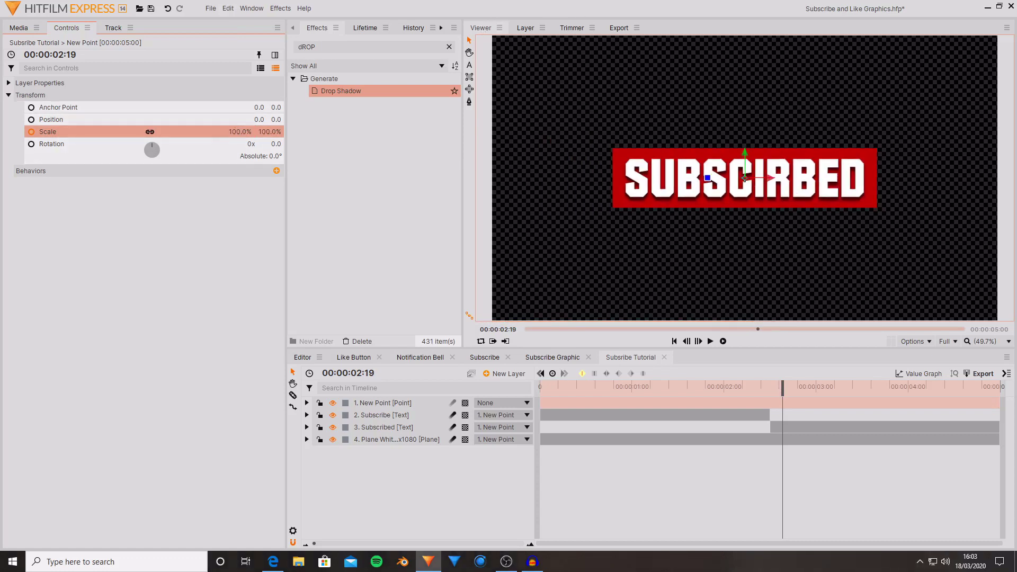
Step: Try a bounce on the point layer's scale with 90% at 00:00:02:19 and 120% a few frames on, stepping back through it
{"action": "left_click", "coordinate": [243, 131]}
{"action": "type", "text": "90"}
{"action": "key", "text": "Return"}
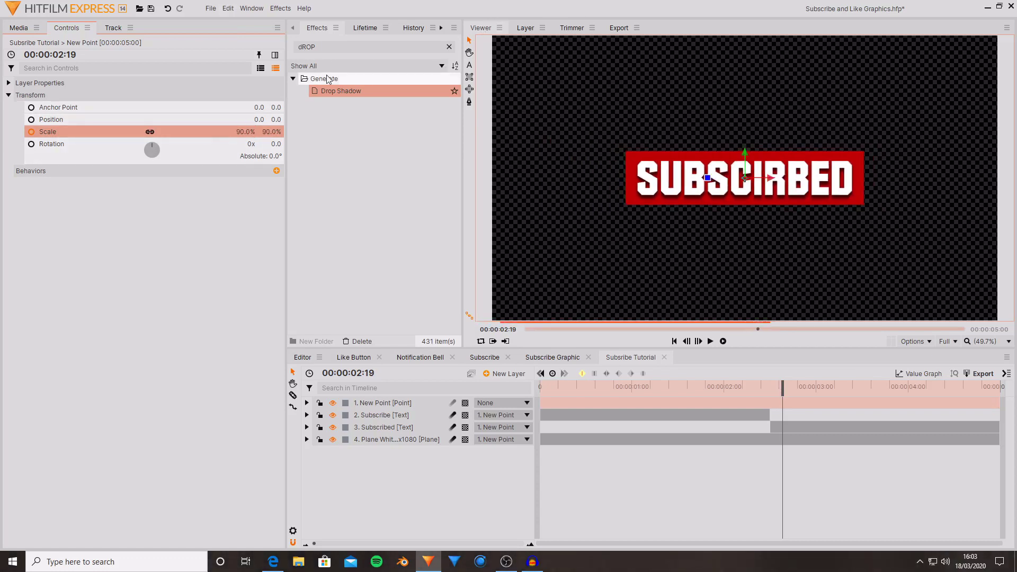
{"action": "key", "text": "Right"}
{"action": "key", "text": "Right"}
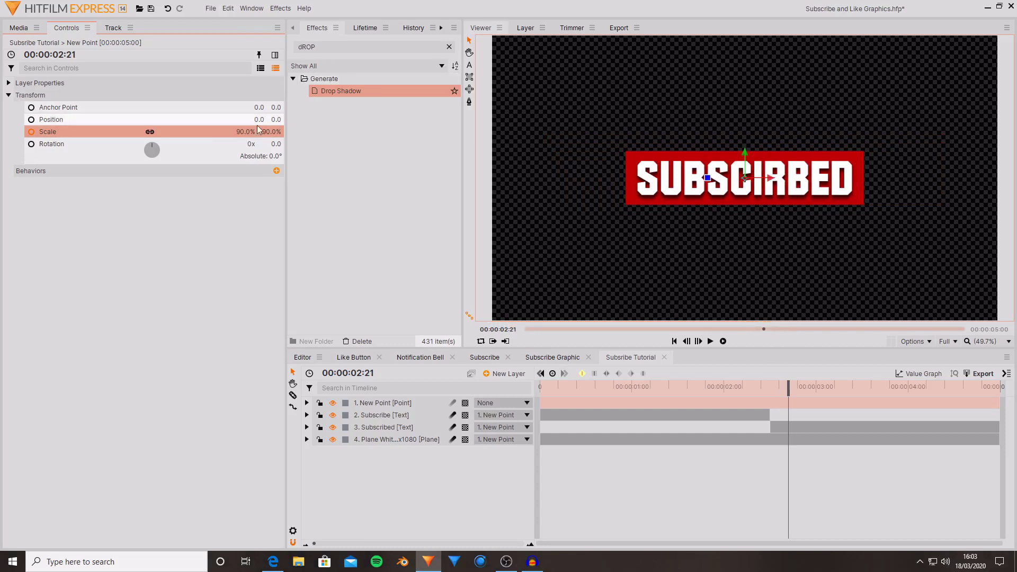
{"action": "left_click", "coordinate": [247, 131]}
{"action": "type", "text": "120"}
{"action": "key", "text": "Return"}
{"action": "key", "text": "Left"}
{"action": "key", "text": "Left"}
{"action": "key", "text": "Left"}
{"action": "key", "text": "Left"}
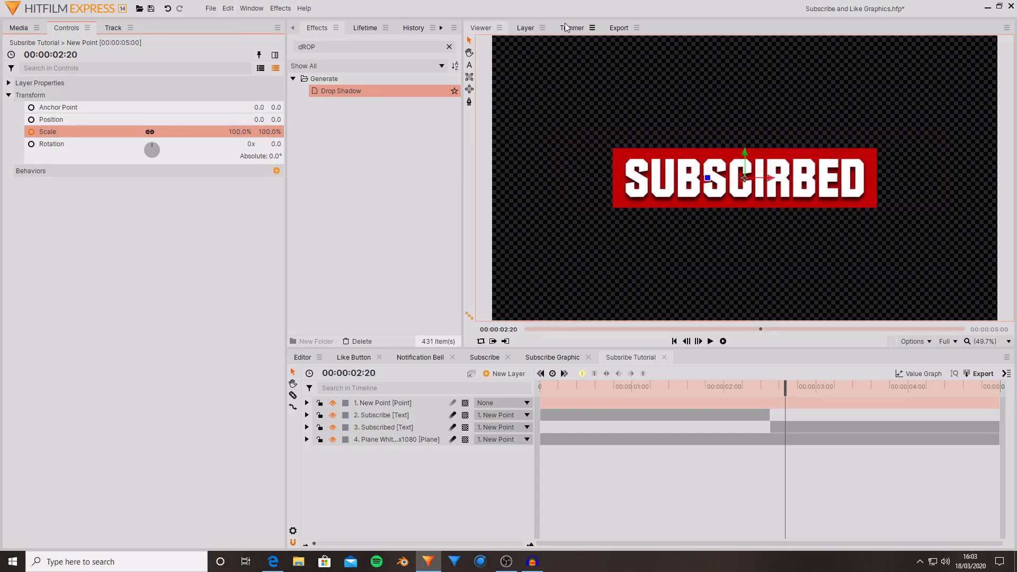
{"action": "key", "text": "Left"}
{"action": "key", "text": "Left"}
{"action": "key", "text": "Left"}
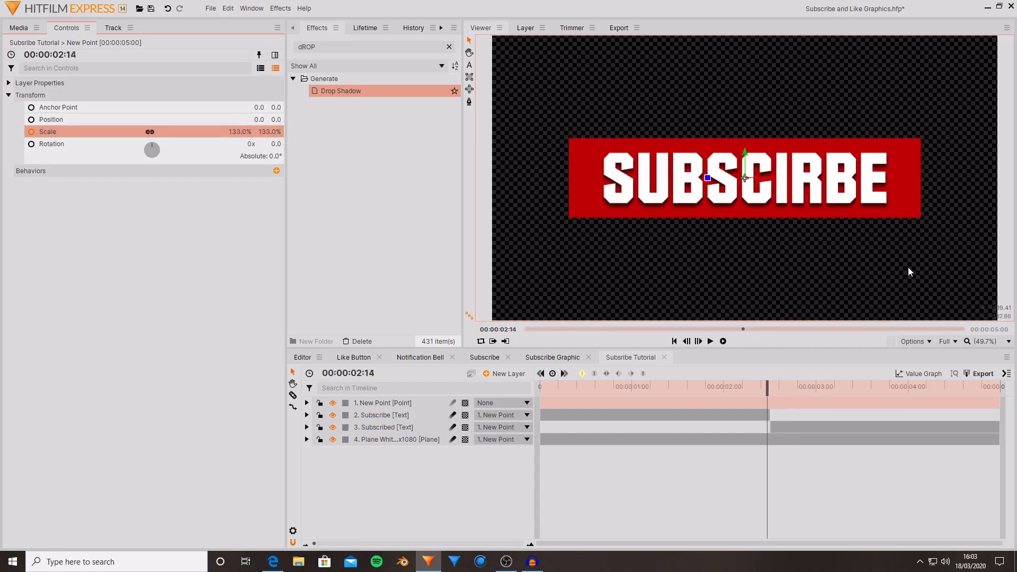
Step: Expand the New Point layer's transform properties in the timeline and examine its scale keyframes around the text changeover
{"action": "mouse_move", "coordinate": [780, 383]}
{"action": "left_mouse_down"}
{"action": "mouse_move", "coordinate": [788, 384]}
{"action": "mouse_move", "coordinate": [771, 384]}
{"action": "mouse_move", "coordinate": [789, 384]}
{"action": "left_mouse_up"}
{"action": "left_click", "coordinate": [383, 414]}
{"action": "left_click", "coordinate": [360, 403]}
{"action": "left_click", "coordinate": [307, 403]}
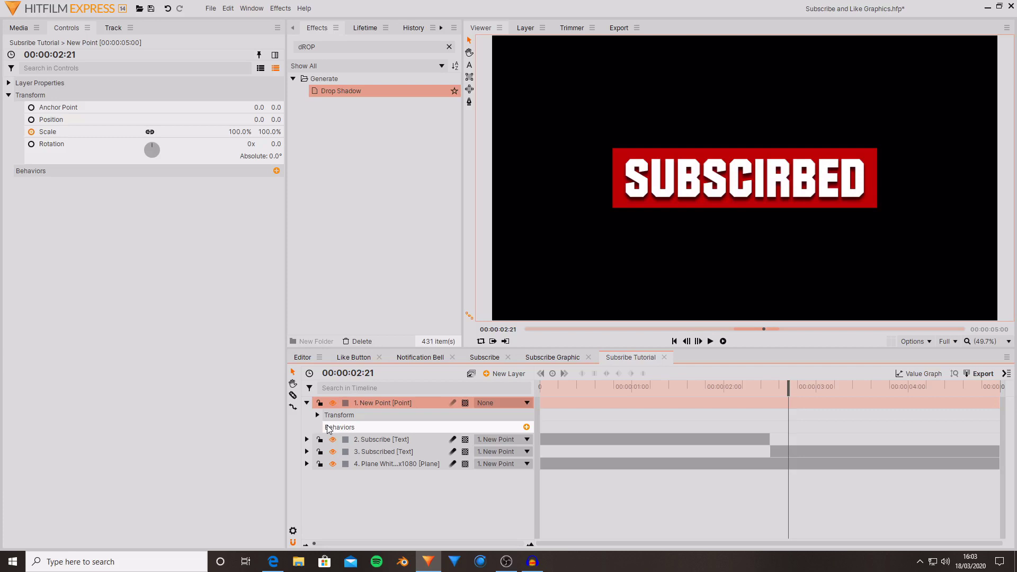
{"action": "left_click", "coordinate": [318, 415]}
{"action": "left_click_drag", "start_coordinate": [789, 452], "coordinate": [761, 456]}
{"action": "left_click", "coordinate": [782, 386]}
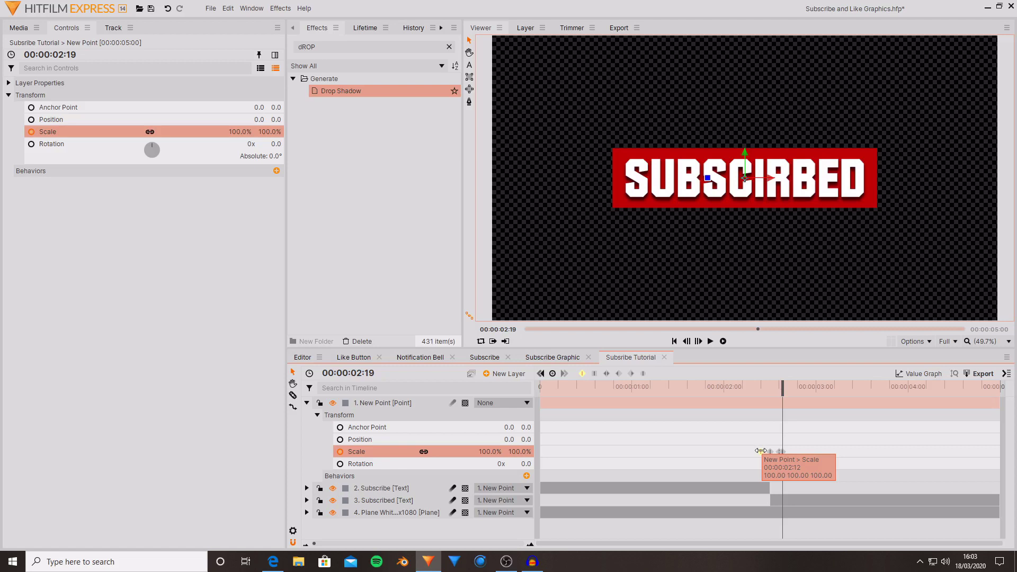
Step: Add a small scale bounce to the point layer with keyframes of 90% and then 100% shortly after 00:00:02:19
{"action": "mouse_move", "coordinate": [769, 386]}
{"action": "left_mouse_down"}
{"action": "mouse_move", "coordinate": [785, 386]}
{"action": "mouse_move", "coordinate": [761, 386]}
{"action": "left_mouse_up"}
{"action": "left_click", "coordinate": [241, 131]}
{"action": "type", "text": "90"}
{"action": "key", "text": "Return"}
{"action": "key", "text": "."}
{"action": "left_click", "coordinate": [245, 131]}
{"action": "type", "text": "100"}
{"action": "key", "text": "Return"}
Step: Select all of the point layer's scale keyframes and give them smooth interpolation
{"action": "left_click", "coordinate": [757, 387]}
{"action": "left_click", "coordinate": [745, 433]}
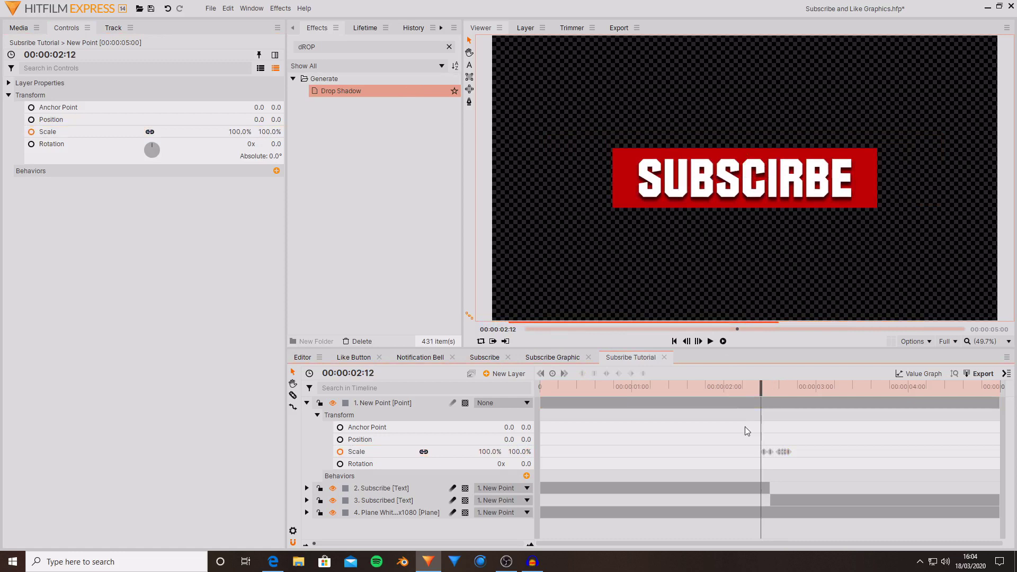
{"action": "left_click_drag", "start_coordinate": [738, 441], "coordinate": [772, 455]}
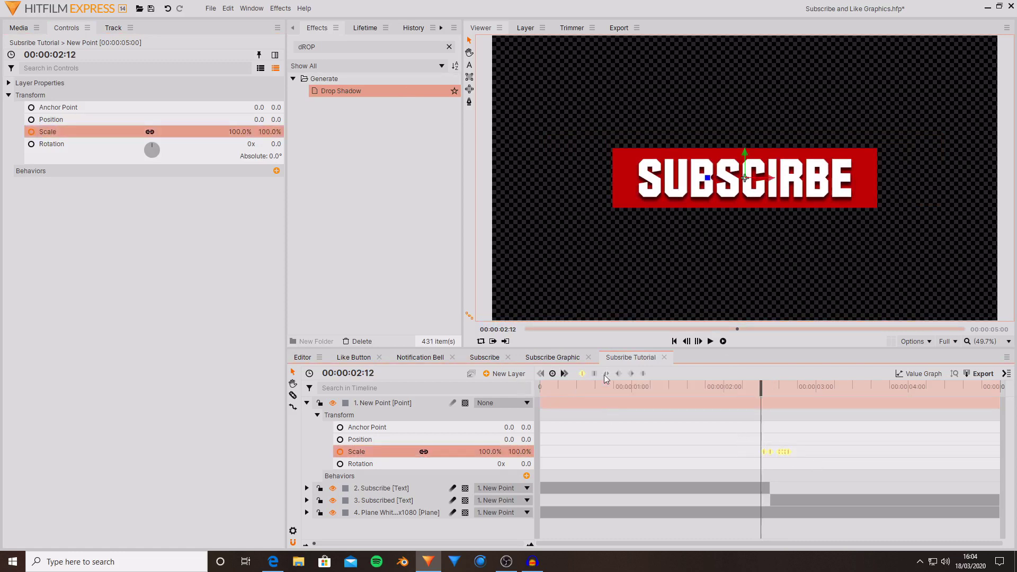
Step: Check the smoothed scale pop at 00:00:02:15 and play the animation from just before the text changeover
{"action": "left_click_drag", "start_coordinate": [761, 390], "coordinate": [772, 390]}
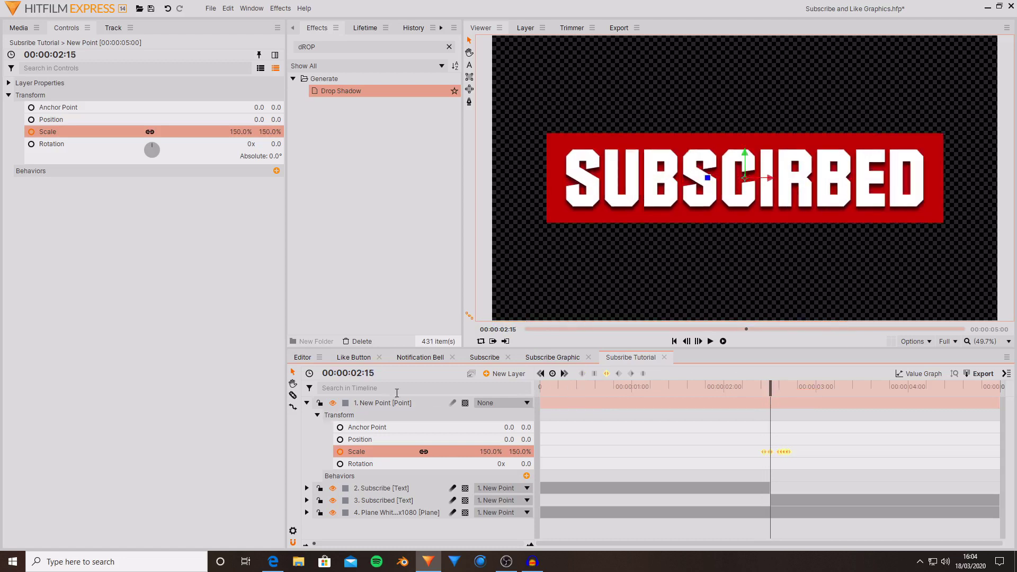
{"action": "left_click_drag", "start_coordinate": [766, 389], "coordinate": [741, 376]}
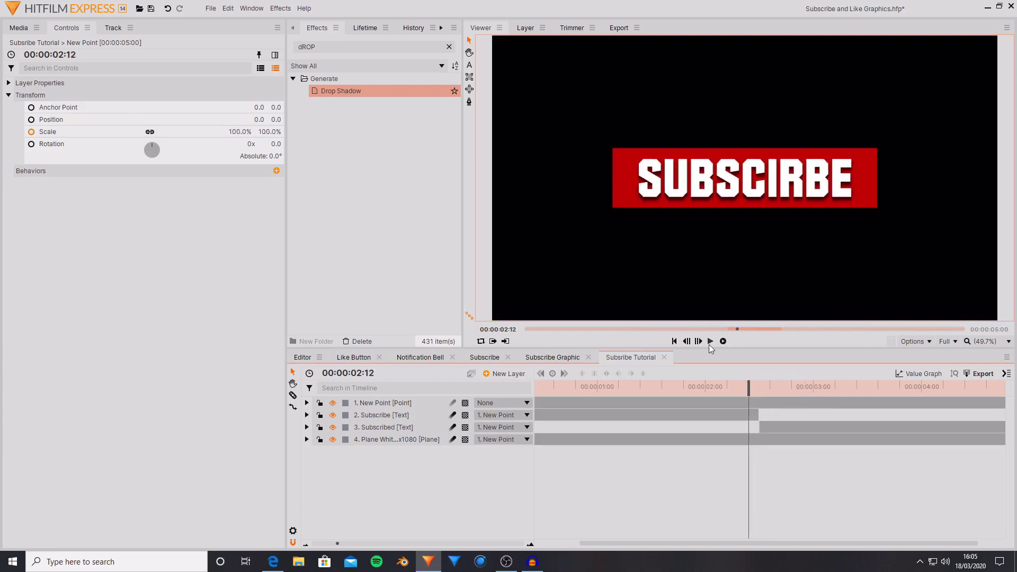
{"action": "left_click", "coordinate": [710, 343]}
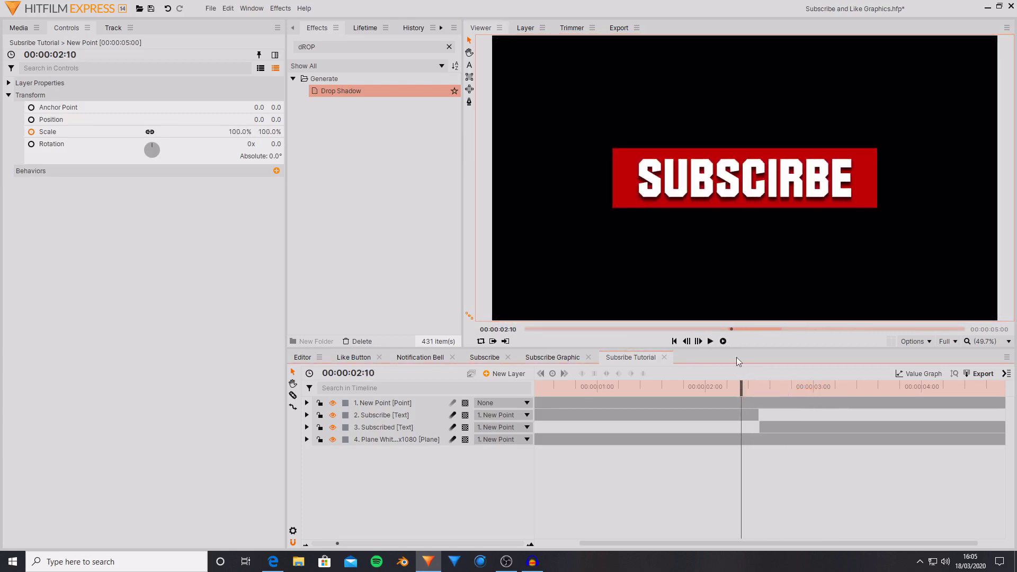
Step: Play the scale pop and check it frame by frame from 00:00:02:18 to 00:00:02:20
{"action": "left_click", "coordinate": [711, 341]}
{"action": "left_click", "coordinate": [806, 394]}
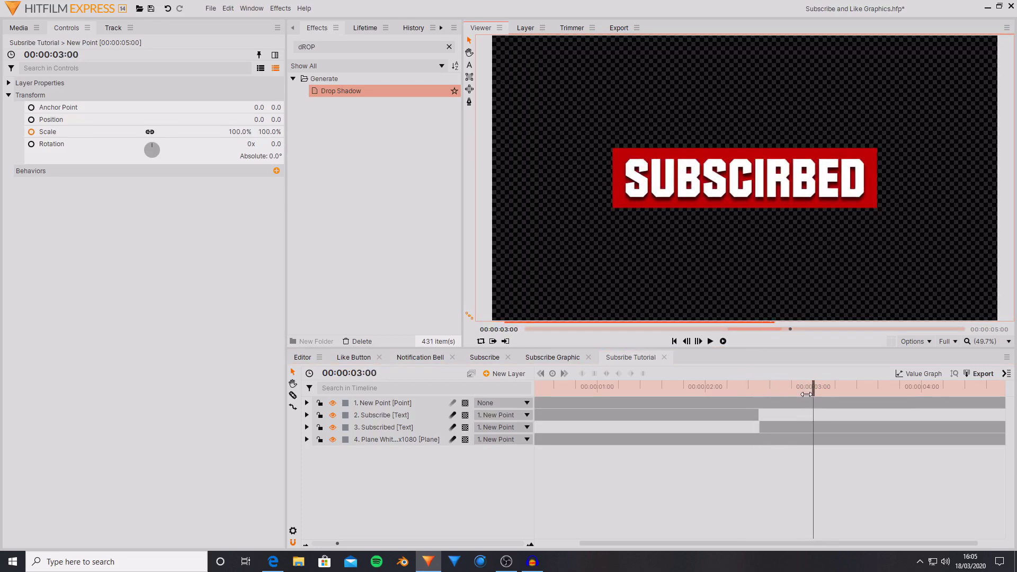
{"action": "left_click_drag", "start_coordinate": [791, 388], "coordinate": [768, 396]}
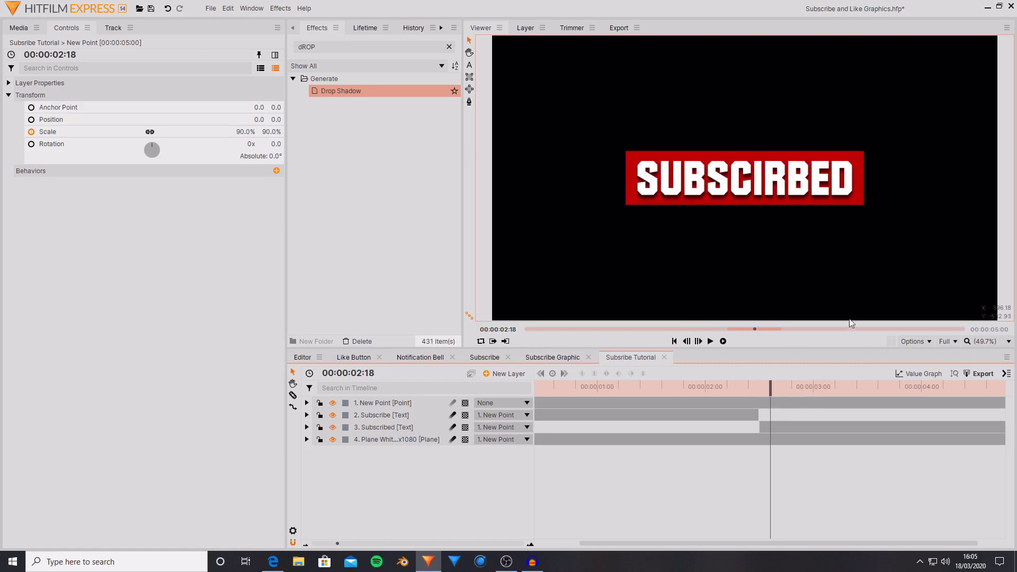
{"action": "key", "text": "Right"}
{"action": "key", "text": "Right"}
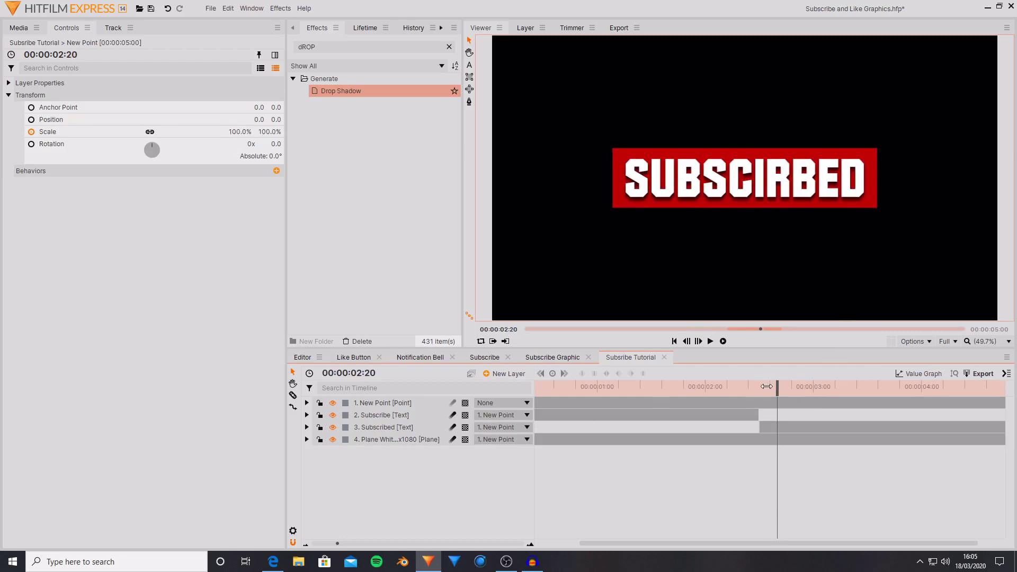
Step: Enable motion blur on the Subscribe and Subscribed text layers and play the animation from just before the text changeover
{"action": "left_click_drag", "start_coordinate": [766, 386], "coordinate": [748, 386]}
{"action": "left_click", "coordinate": [392, 427]}
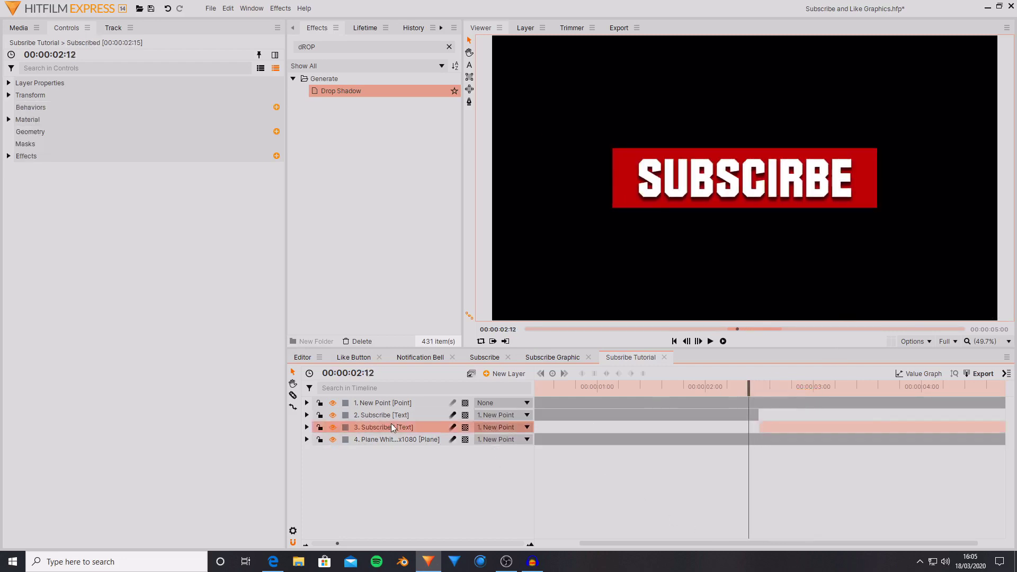
{"action": "left_click", "coordinate": [452, 427]}
{"action": "left_click", "coordinate": [453, 415]}
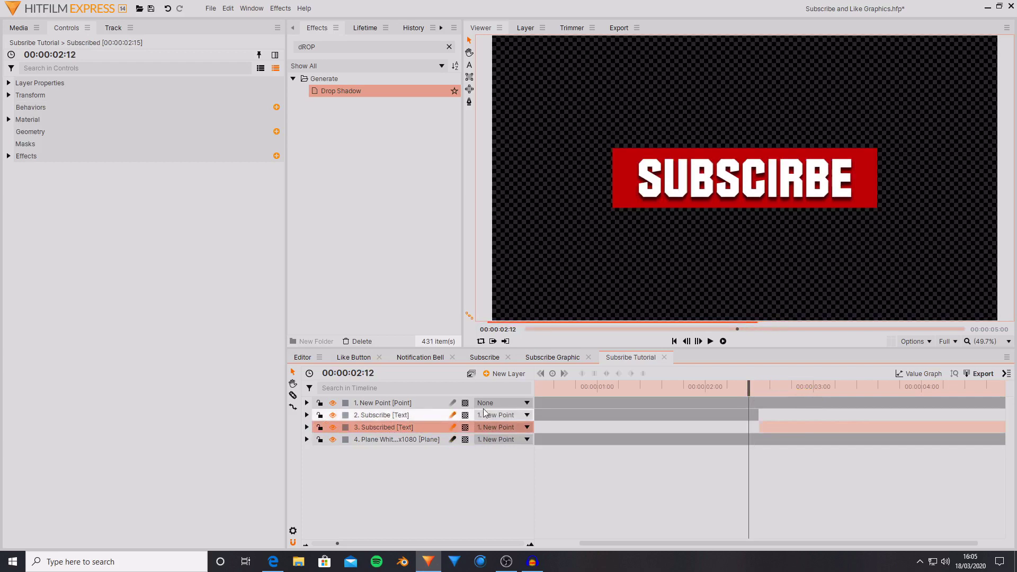
{"action": "left_click", "coordinate": [392, 489]}
{"action": "left_click", "coordinate": [383, 416]}
{"action": "left_click", "coordinate": [401, 429]}
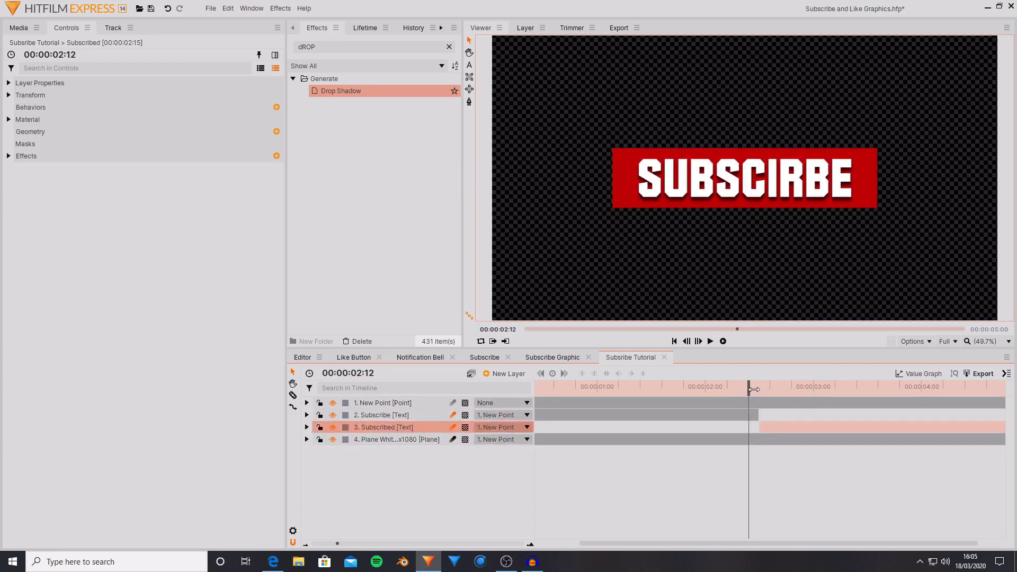
{"action": "left_click_drag", "start_coordinate": [753, 390], "coordinate": [731, 383]}
{"action": "left_click", "coordinate": [711, 341]}
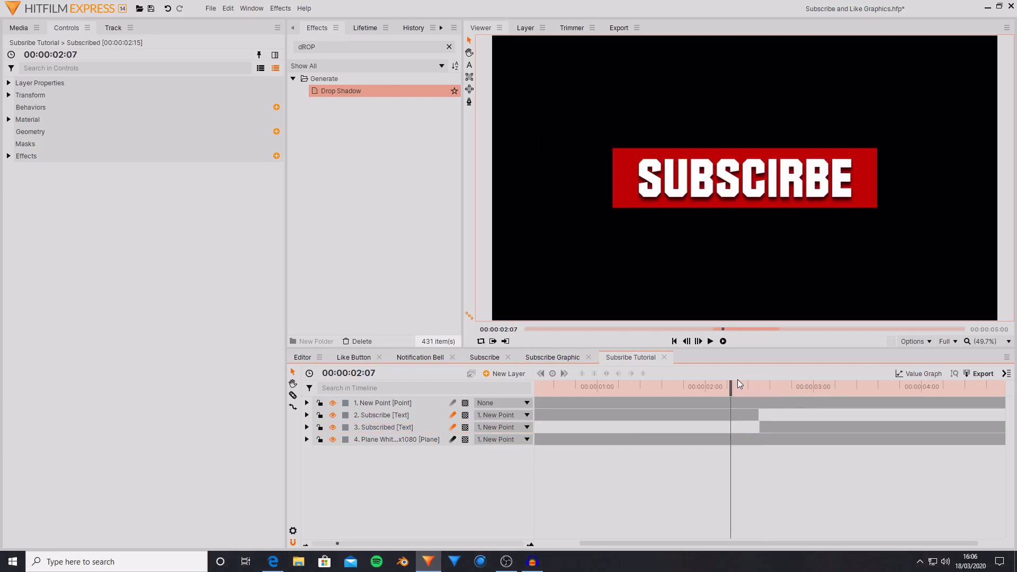
Step: Open the finished Subscribe composite shot and examine its Mouse Hand.png layer up close around the text changeover
{"action": "left_click", "coordinate": [484, 357]}
{"action": "left_click_drag", "start_coordinate": [715, 388], "coordinate": [726, 387]}
{"action": "left_click", "coordinate": [387, 404]}
{"action": "left_click", "coordinate": [387, 414]}
{"action": "left_click", "coordinate": [387, 404]}
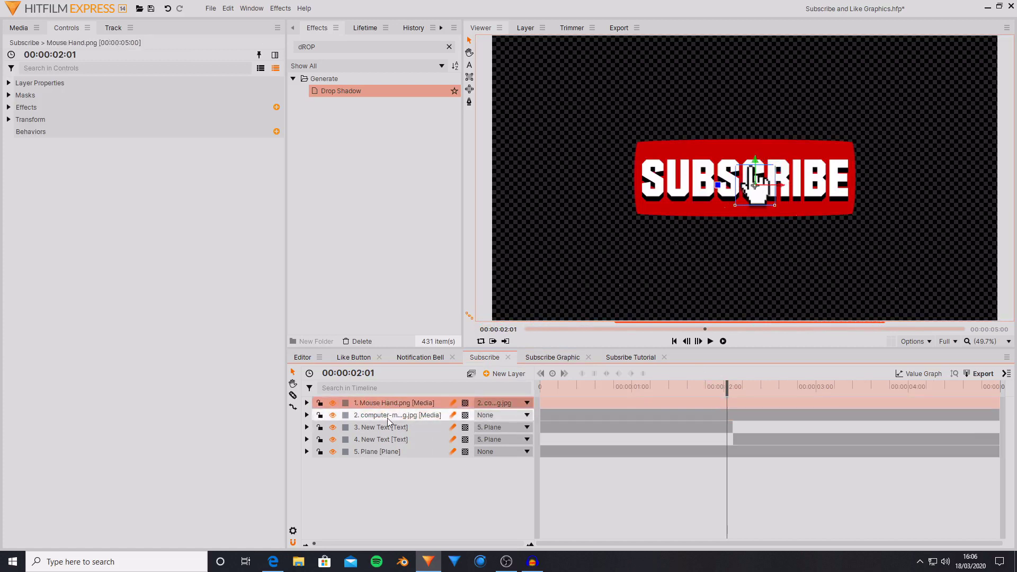
{"action": "left_click", "coordinate": [388, 413]}
{"action": "left_click", "coordinate": [388, 403]}
{"action": "scroll", "coordinate": [752, 186], "scroll_direction": "up", "scroll_amount": 6}
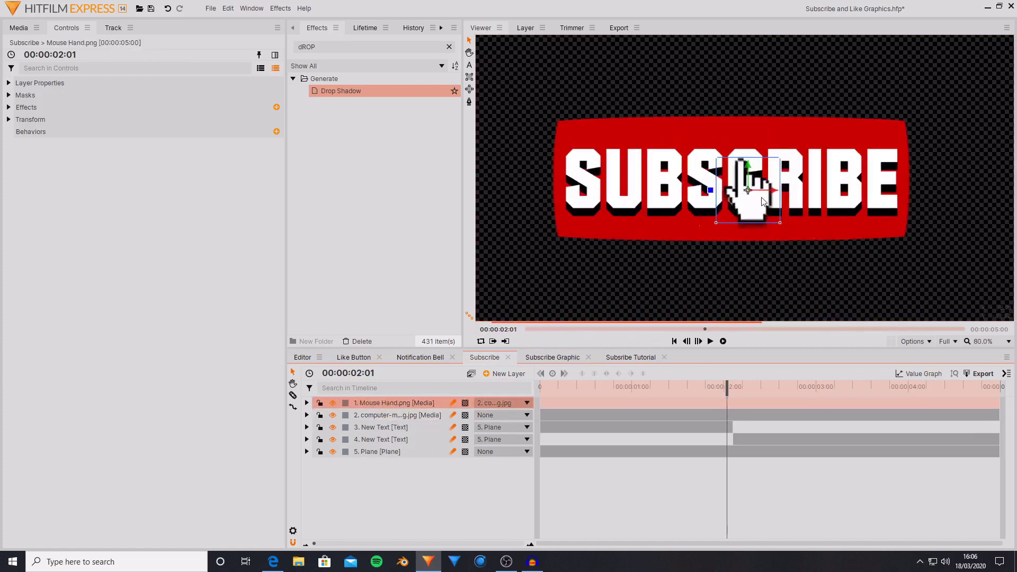
{"action": "scroll", "coordinate": [755, 204], "scroll_direction": "down", "scroll_amount": 4}
{"action": "scroll", "coordinate": [756, 190], "scroll_direction": "up", "scroll_amount": 4}
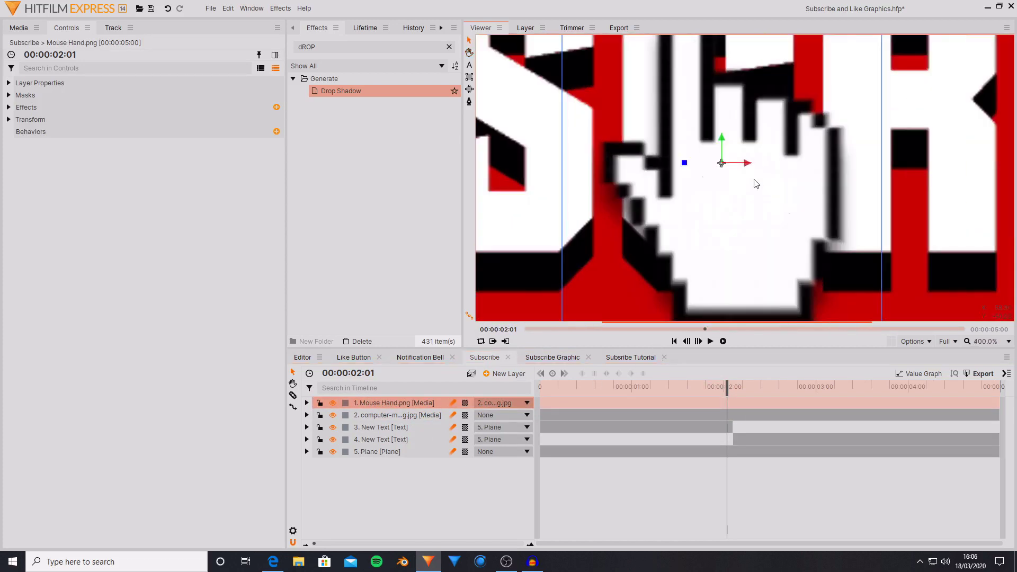
{"action": "scroll", "coordinate": [755, 187], "scroll_direction": "down", "scroll_amount": 2}
{"action": "left_click_drag", "start_coordinate": [724, 395], "coordinate": [751, 387]}
{"action": "left_click", "coordinate": [980, 341]}
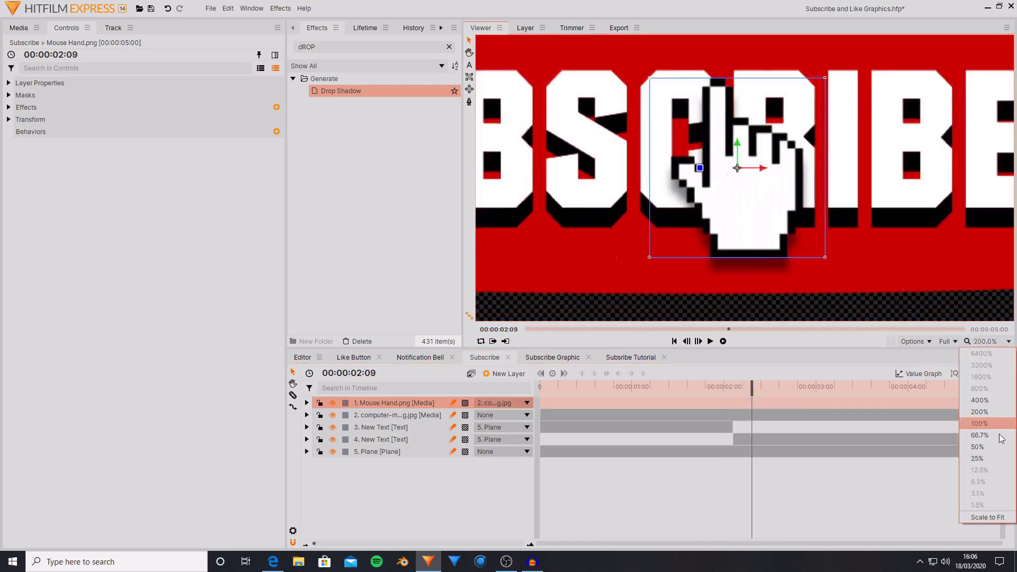
{"action": "left_click", "coordinate": [979, 522]}
Step: Play the Subscribe composite shot from its start, review the hand at the changeover, and return to the Subsribe Tutorial shot
{"action": "left_click", "coordinate": [674, 342]}
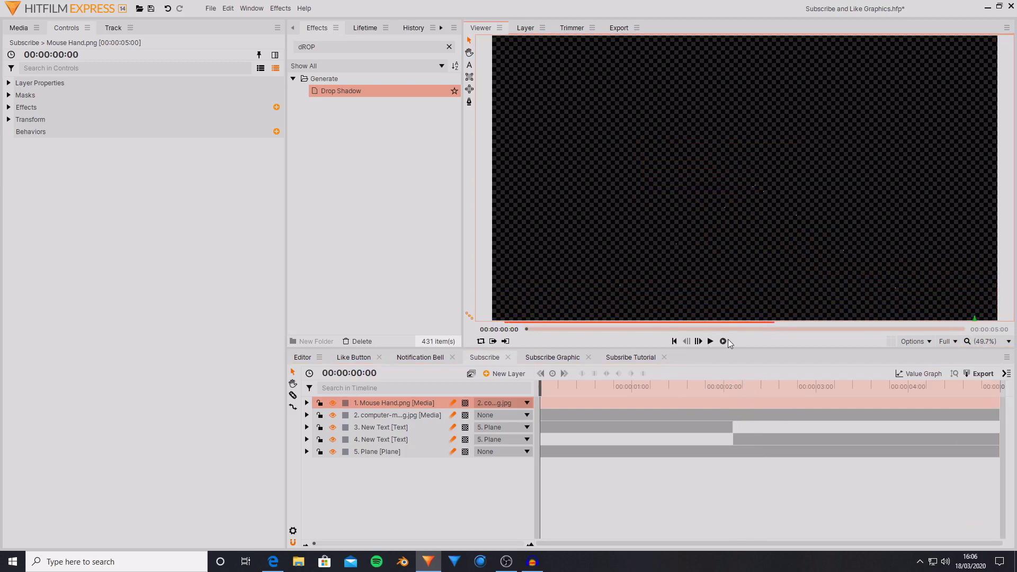
{"action": "left_click", "coordinate": [710, 341]}
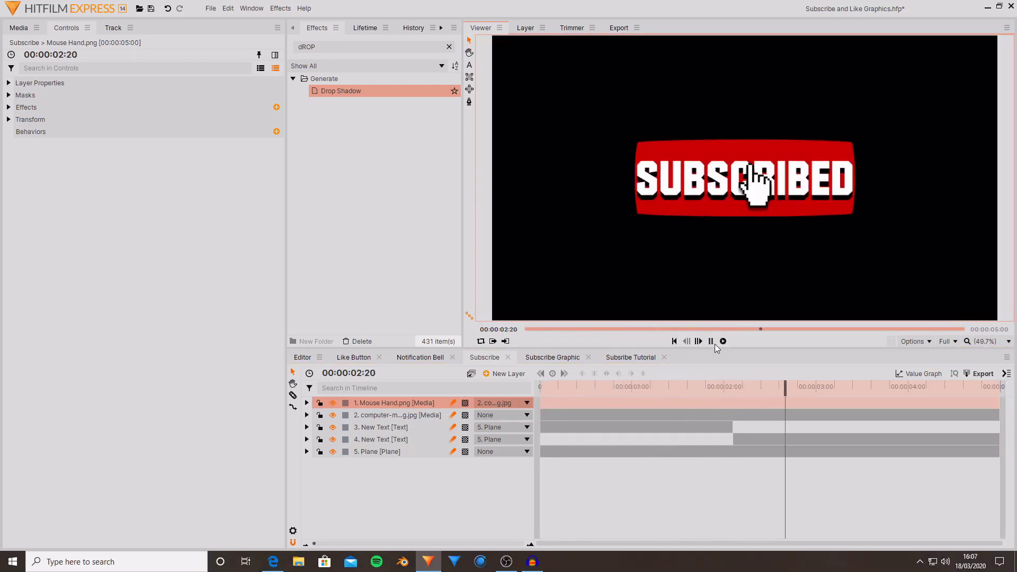
{"action": "left_click", "coordinate": [711, 342]}
{"action": "mouse_move", "coordinate": [754, 386]}
{"action": "left_mouse_down"}
{"action": "mouse_move", "coordinate": [719, 390]}
{"action": "mouse_move", "coordinate": [771, 384]}
{"action": "left_mouse_up"}
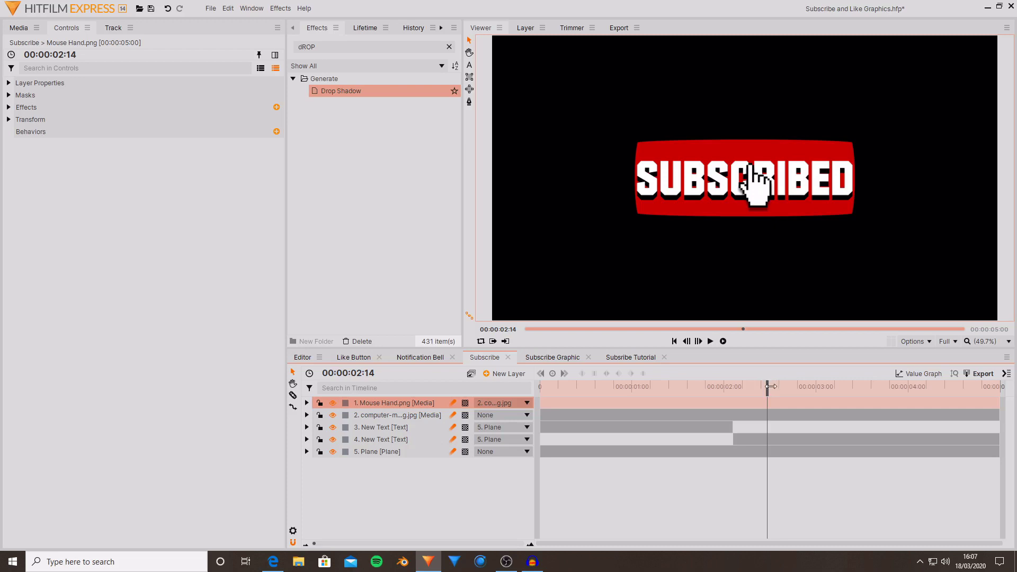
{"action": "left_click", "coordinate": [630, 357]}
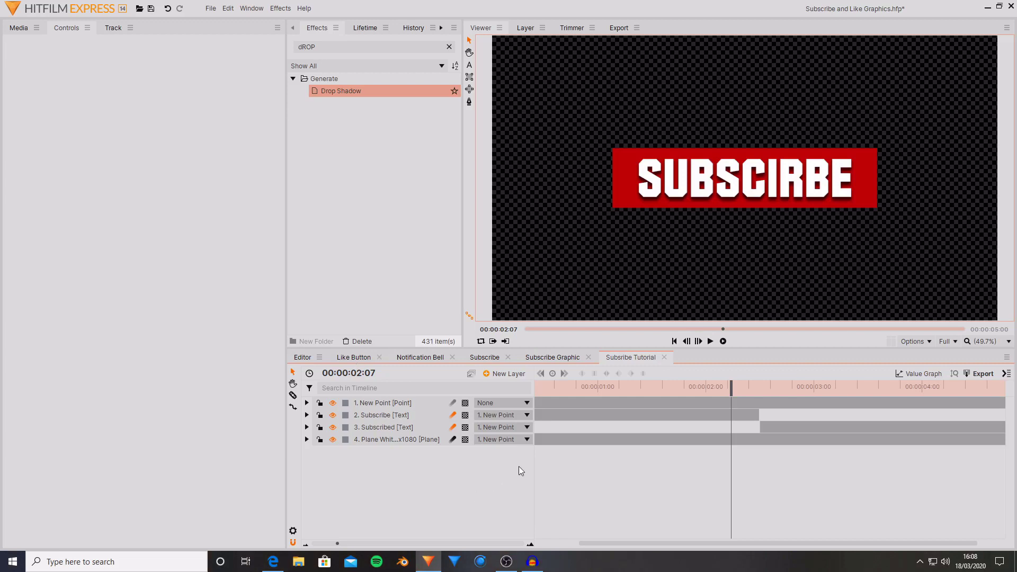
Step: Open the Like Button composite shot and play its thumbs-up animation around 00:00:02:00
{"action": "left_click", "coordinate": [358, 357]}
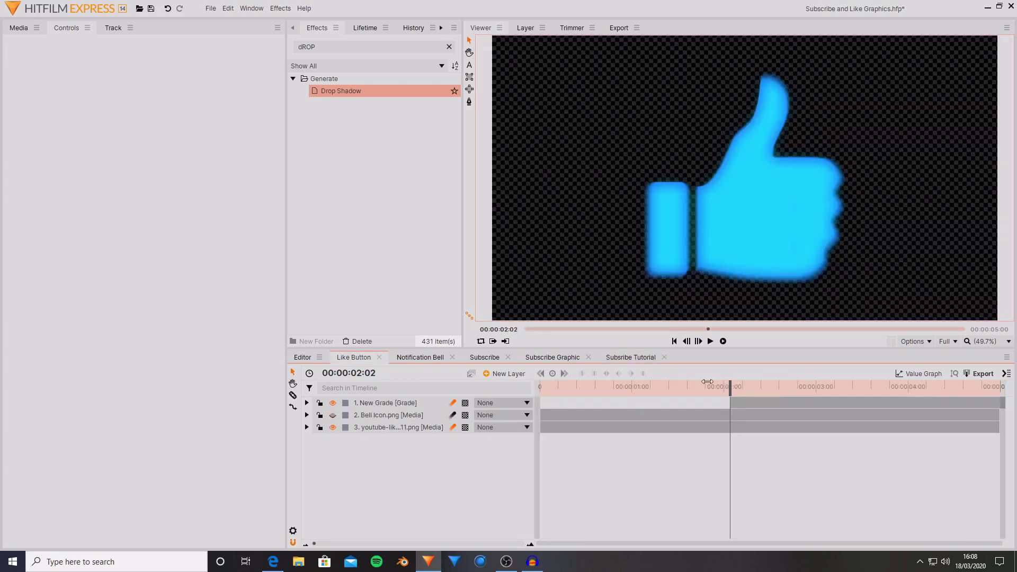
{"action": "left_click_drag", "start_coordinate": [744, 382], "coordinate": [699, 383]}
{"action": "left_click", "coordinate": [710, 342]}
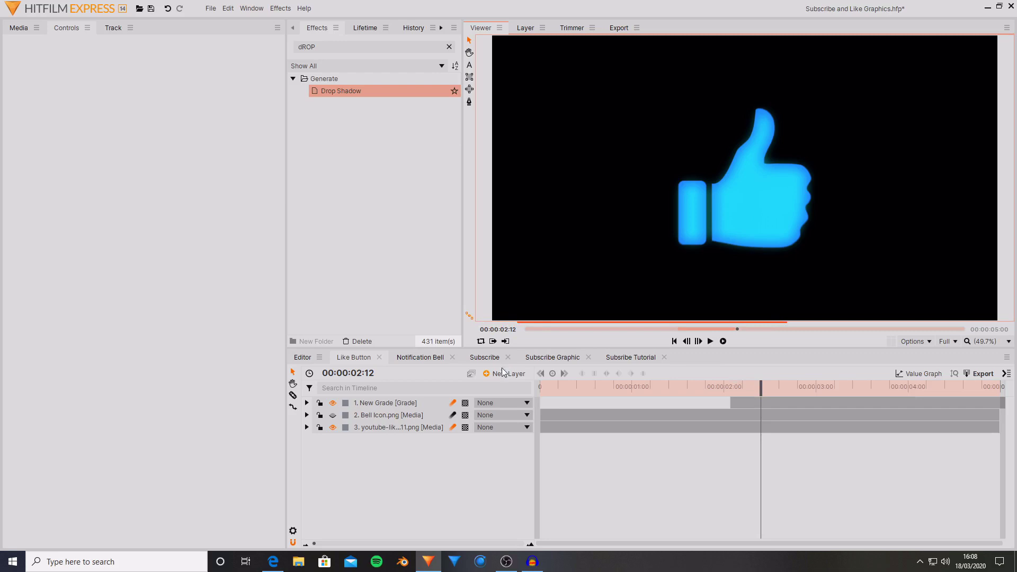
{"action": "key", "text": "space"}
Step: Run a RAM preview of the Notification Bell composite shot and play the Subscribe Graphic shot from its start
{"action": "left_click", "coordinate": [420, 357]}
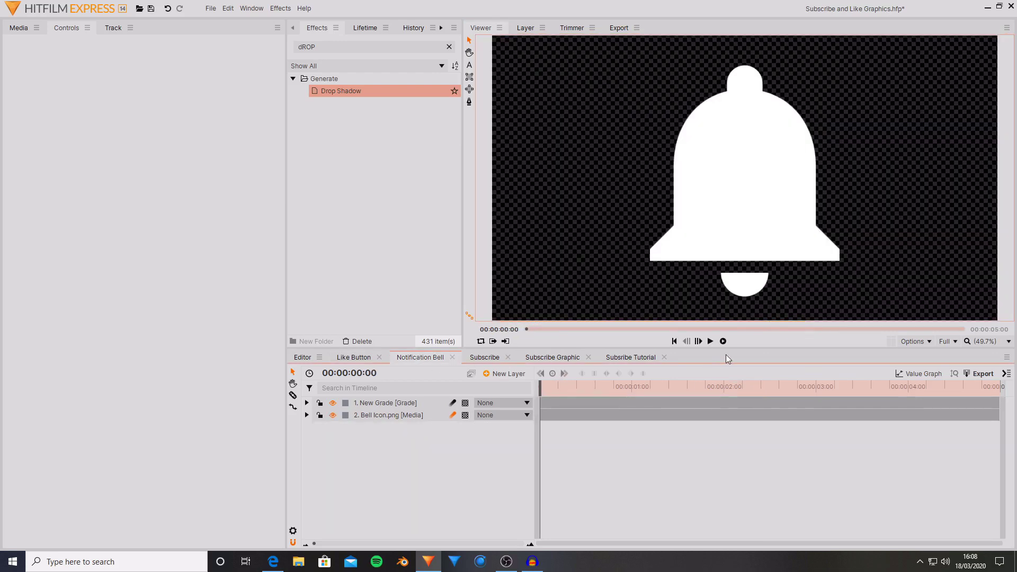
{"action": "left_click", "coordinate": [723, 342]}
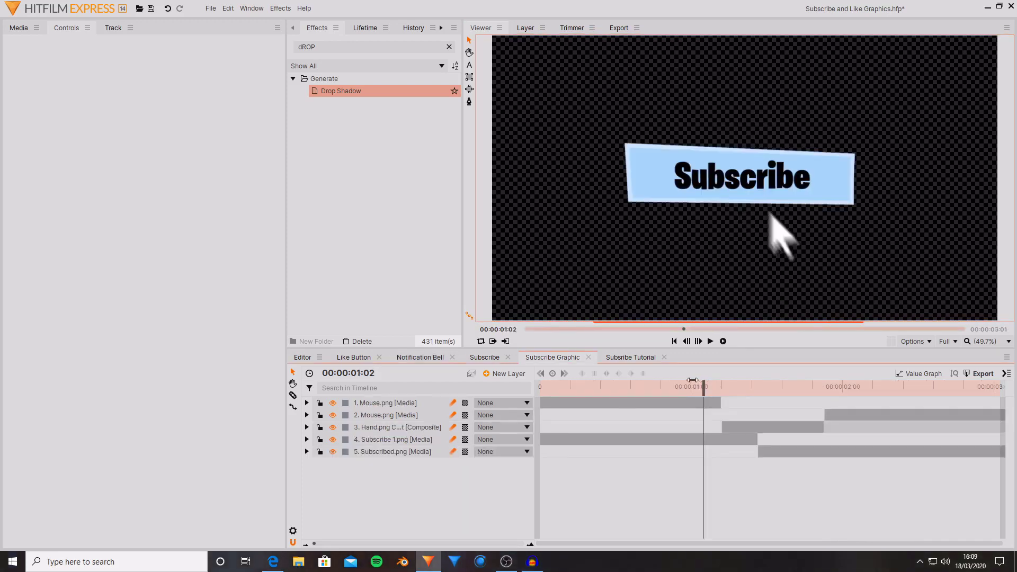
{"action": "key", "text": "Home"}
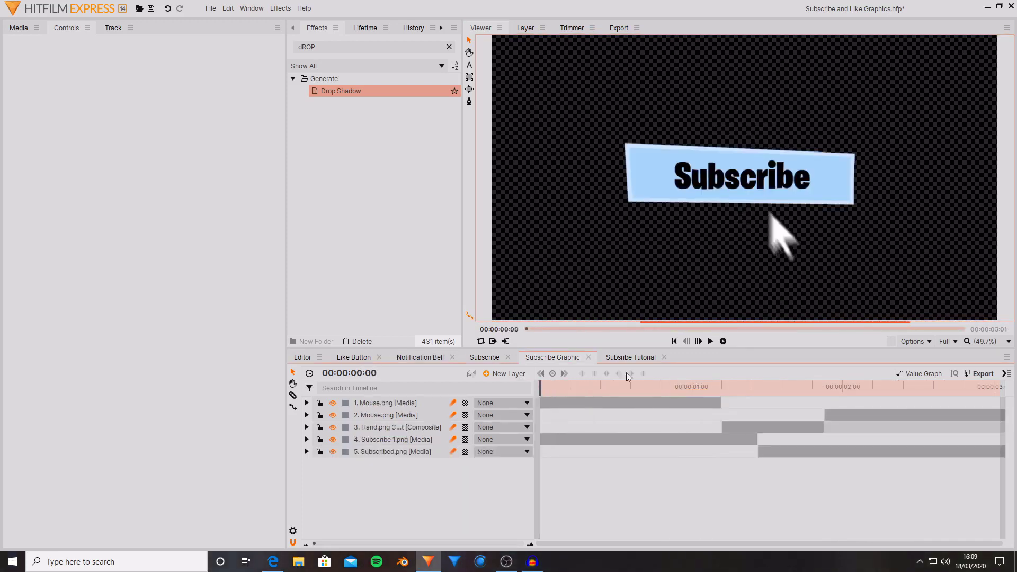
{"action": "key", "text": "space"}
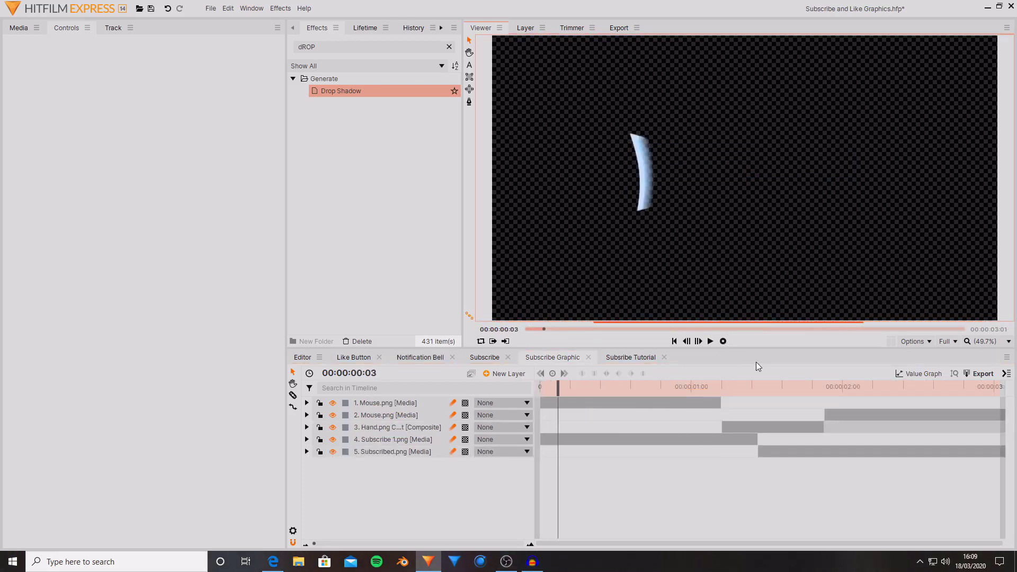